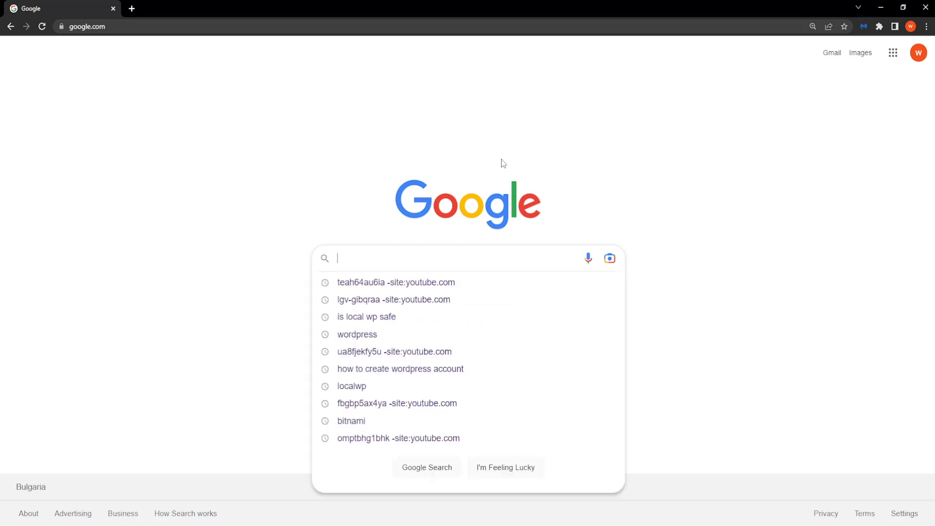
Search Google for 'local wp' and zoom the results page to 125%
{"action": "type", "text": "local wp"}
{"action": "key", "text": "Return"}
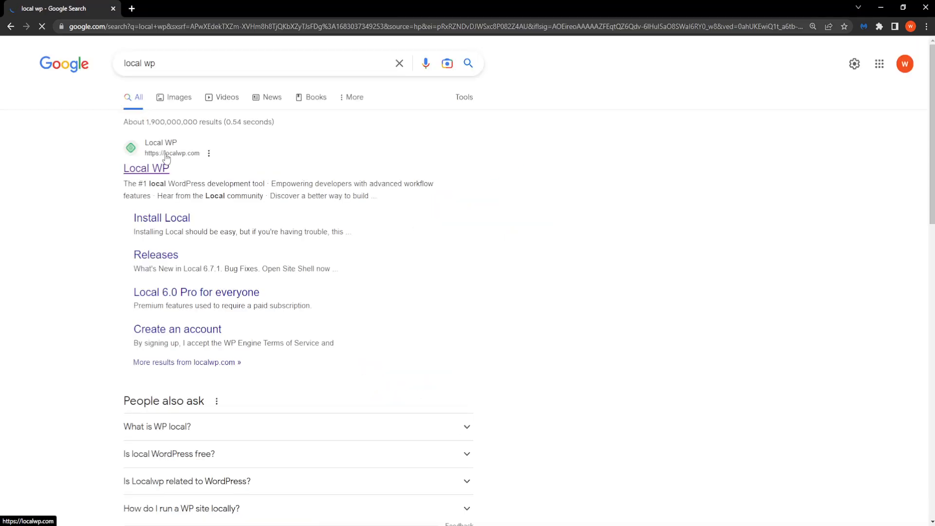
{"action": "key", "text": "ctrl+plus"}
{"action": "key", "text": "ctrl+plus"}
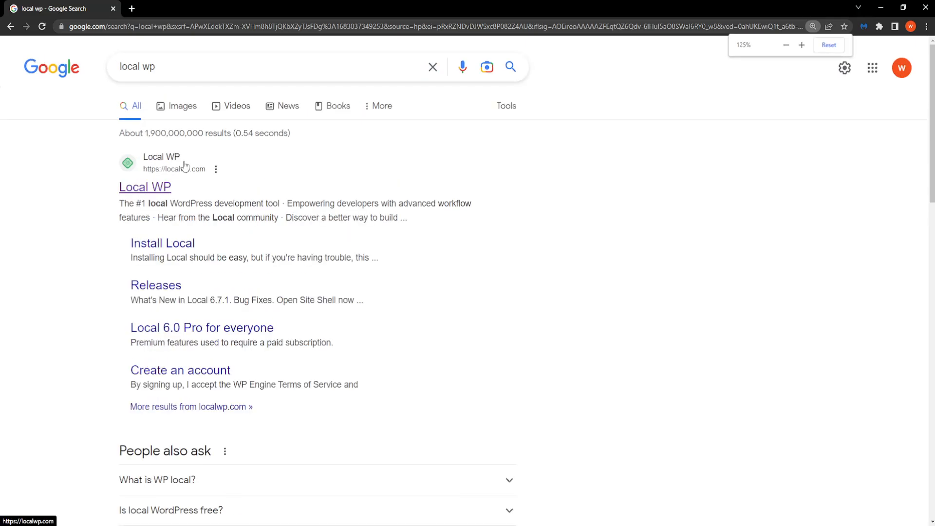
Open localwp.com and choose Windows as the platform in the free download form
{"action": "left_click", "coordinate": [146, 190]}
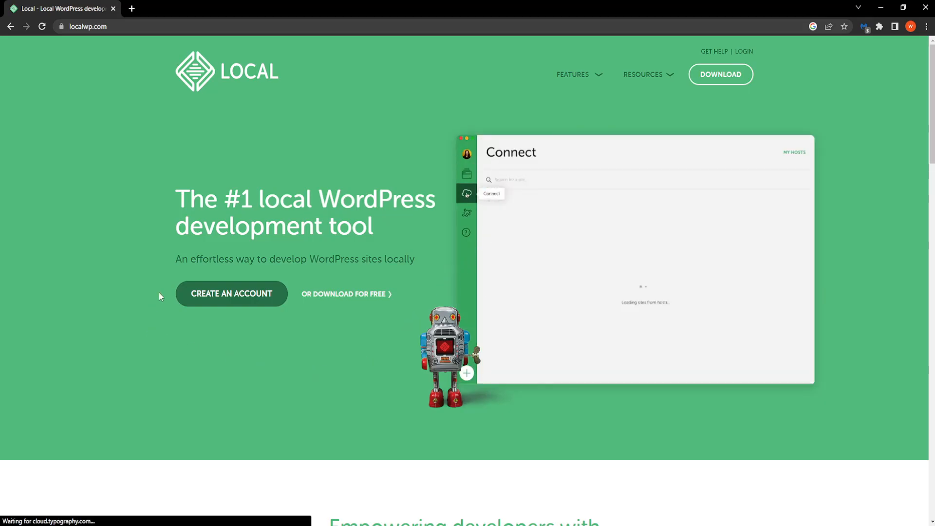
{"action": "left_click", "coordinate": [351, 296]}
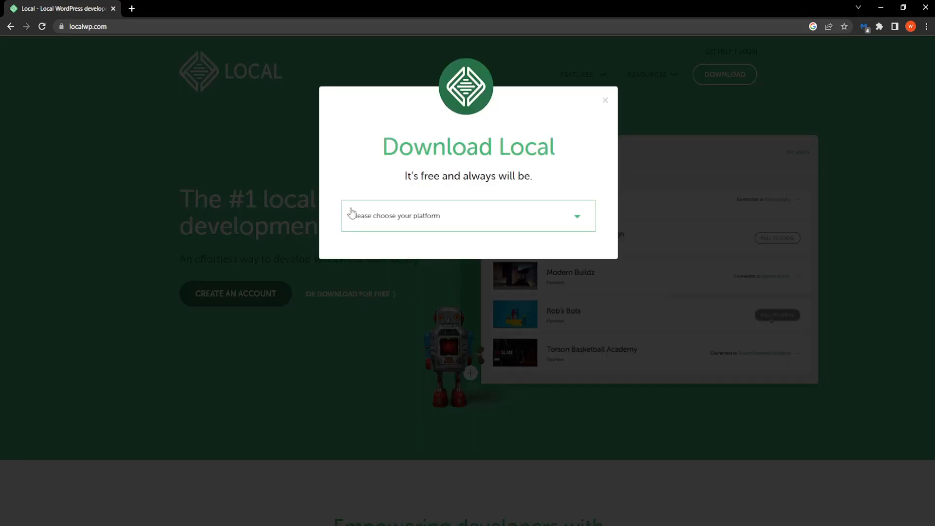
{"action": "left_click", "coordinate": [372, 219]}
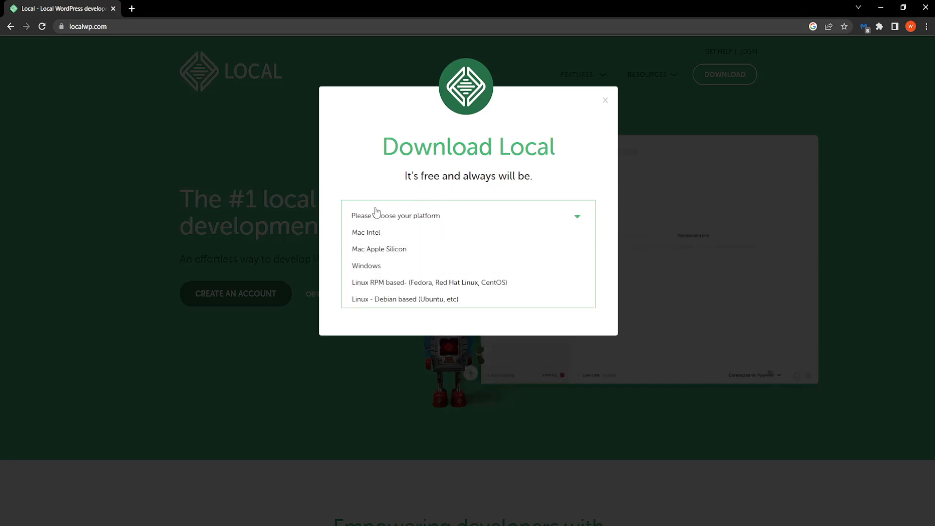
{"action": "left_click", "coordinate": [376, 267]}
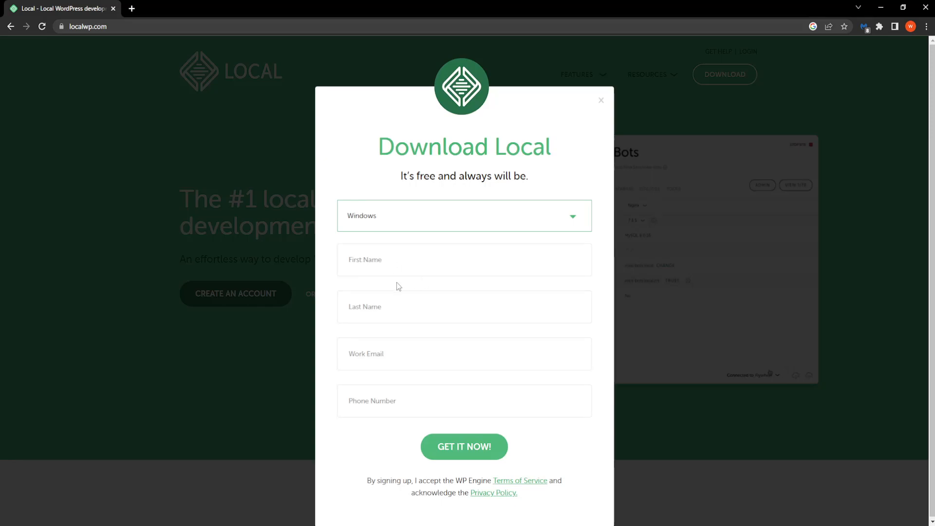
Fill in the first name, last name, work e-mail and phone number, then submit to download the Windows installer
{"action": "left_click", "coordinate": [377, 262]}
{"action": "left_click", "coordinate": [407, 312]}
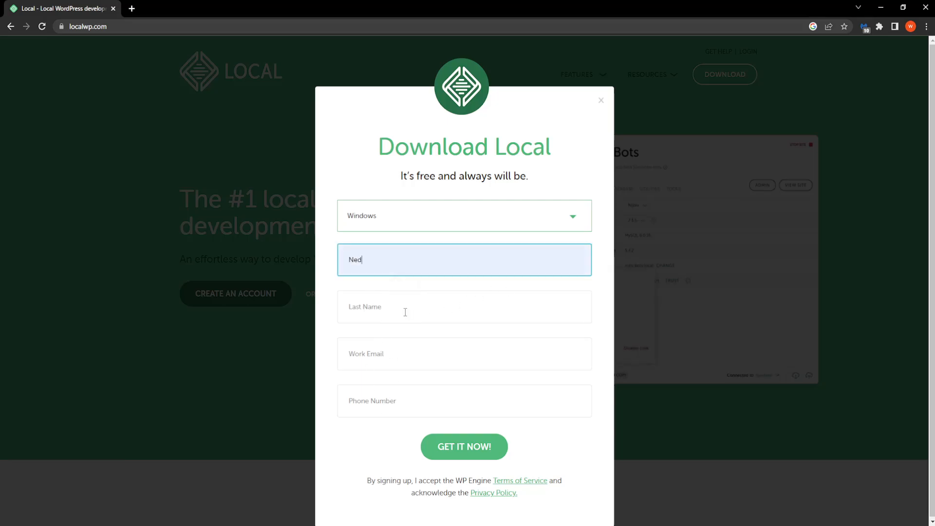
{"action": "left_click", "coordinate": [403, 316]}
{"action": "type", "text": "Helpp"}
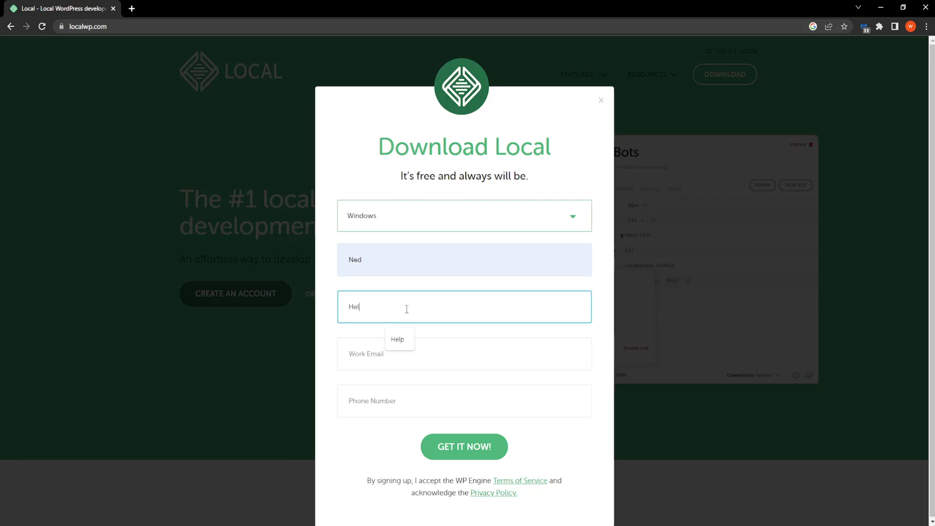
{"action": "left_click", "coordinate": [405, 351]}
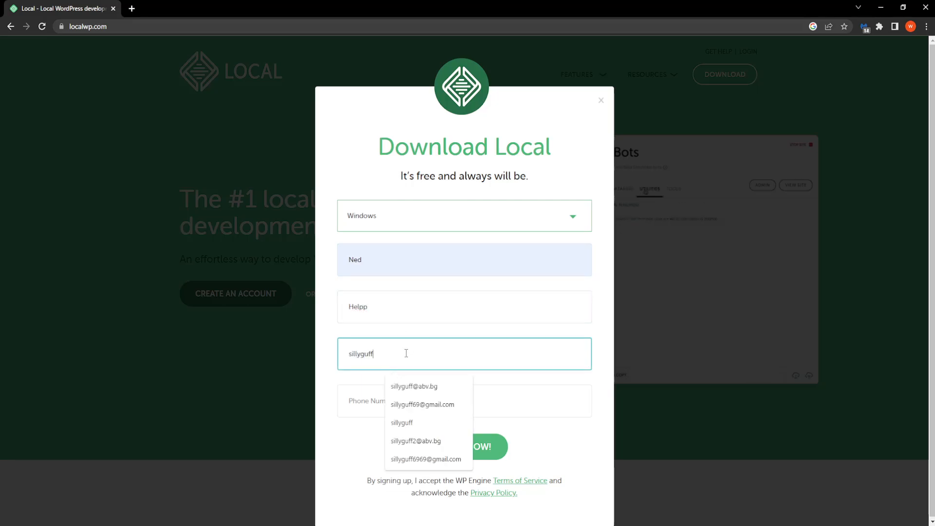
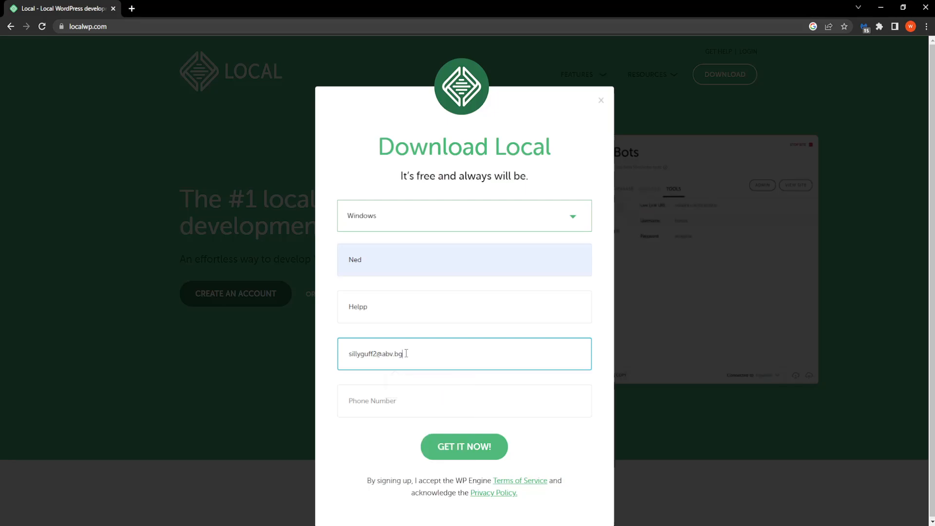
{"action": "left_click", "coordinate": [409, 396]}
{"action": "type", "text": "12312312"}
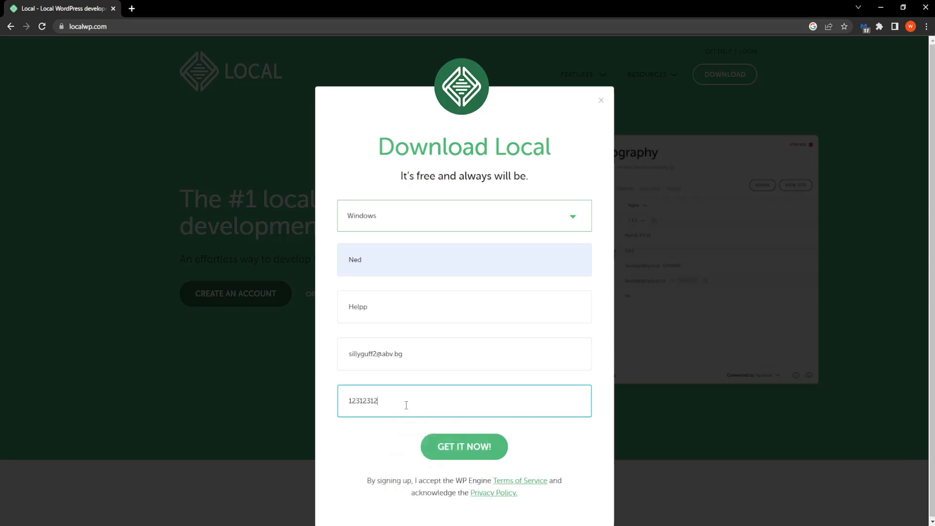
{"action": "left_click", "coordinate": [462, 459]}
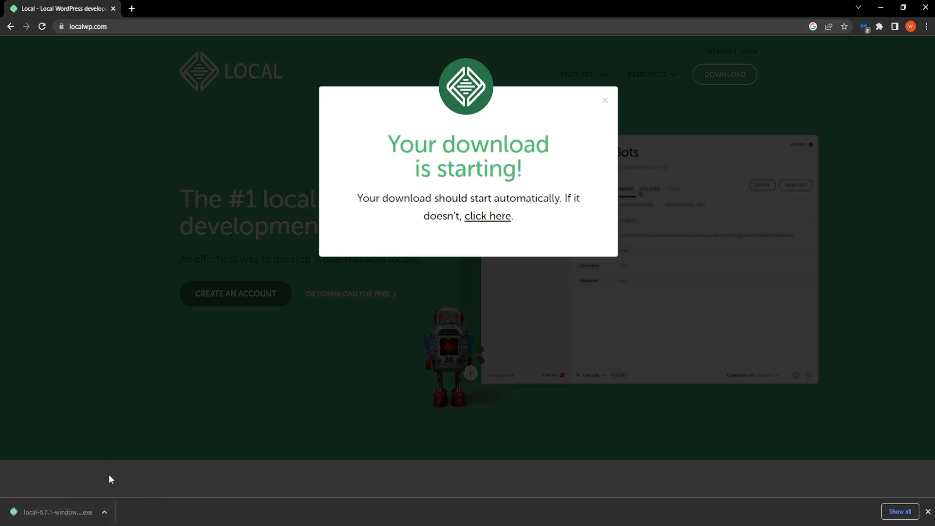
Run the downloaded installer and install Local for the current user only into the default folder
{"action": "left_click", "coordinate": [24, 511]}
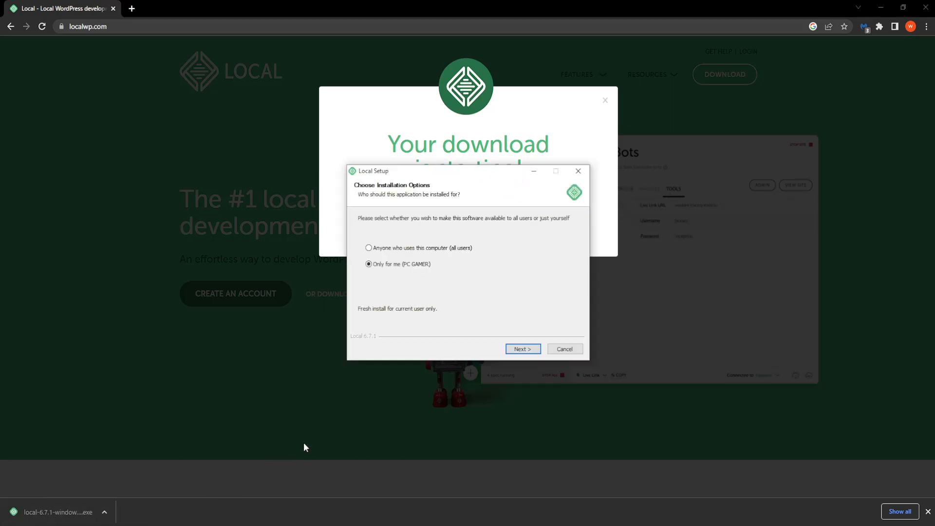
{"action": "left_click_drag", "start_coordinate": [440, 173], "coordinate": [445, 149]}
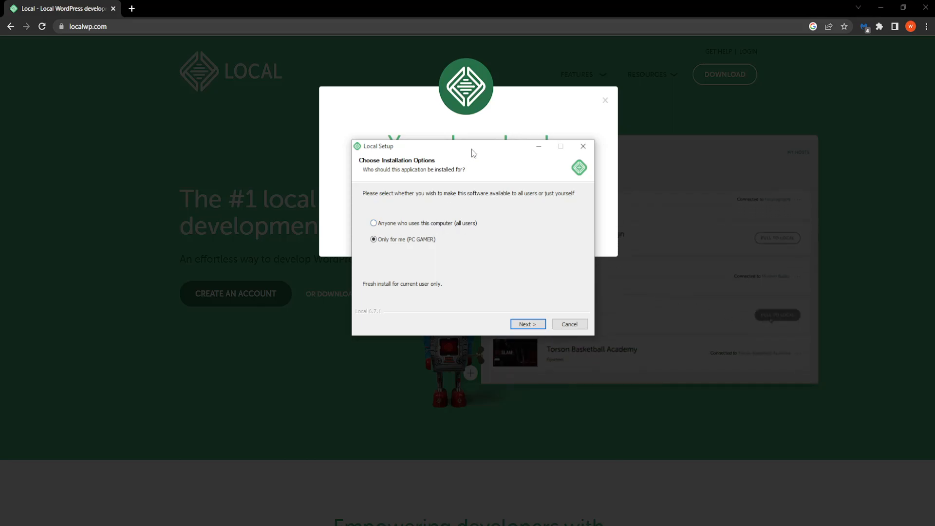
{"action": "left_click_drag", "start_coordinate": [476, 146], "coordinate": [485, 167]}
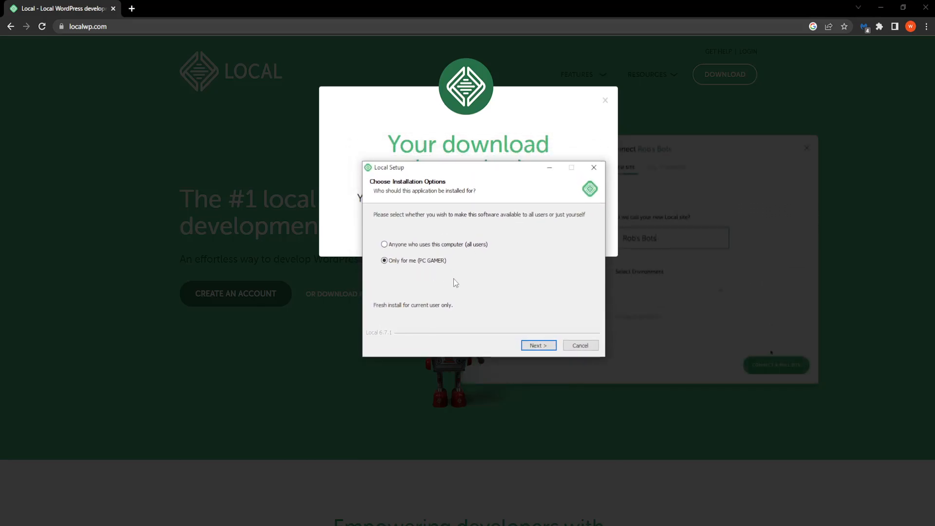
{"action": "left_click", "coordinate": [535, 346]}
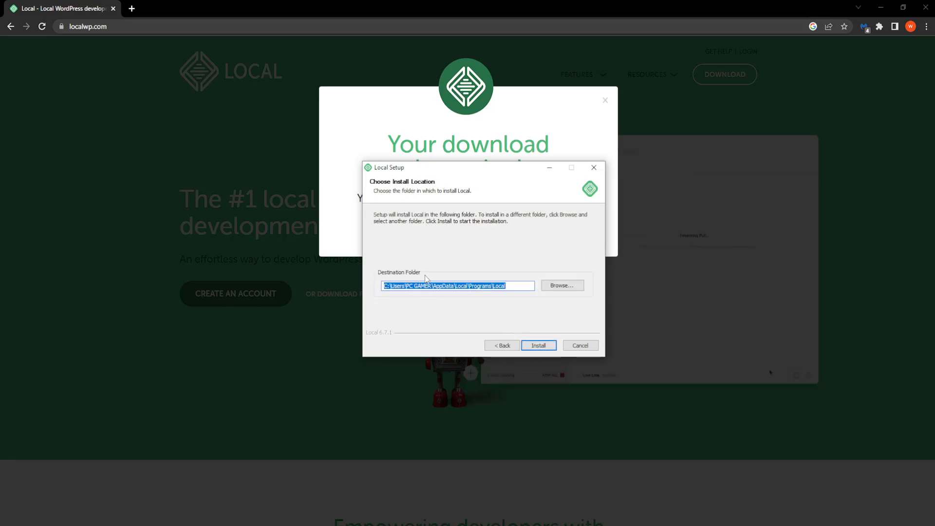
{"action": "left_click", "coordinate": [473, 287]}
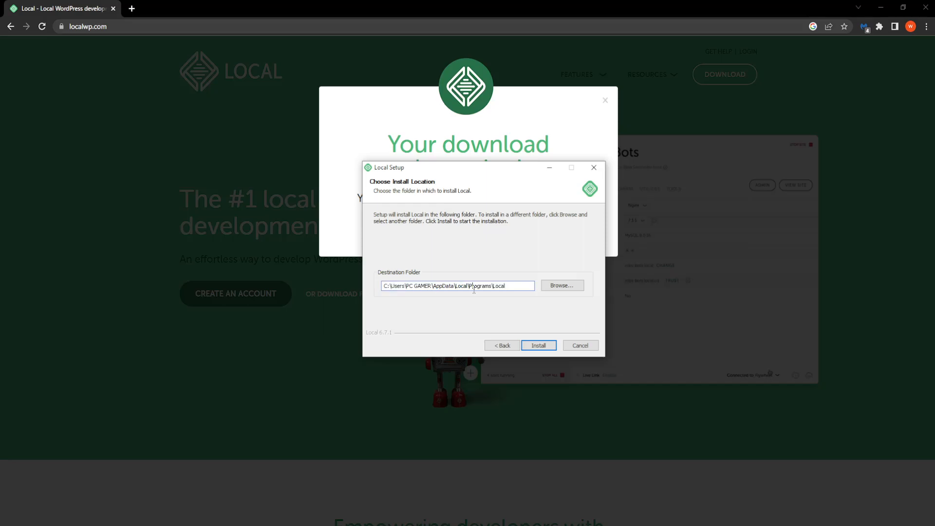
{"action": "left_click", "coordinate": [539, 345]}
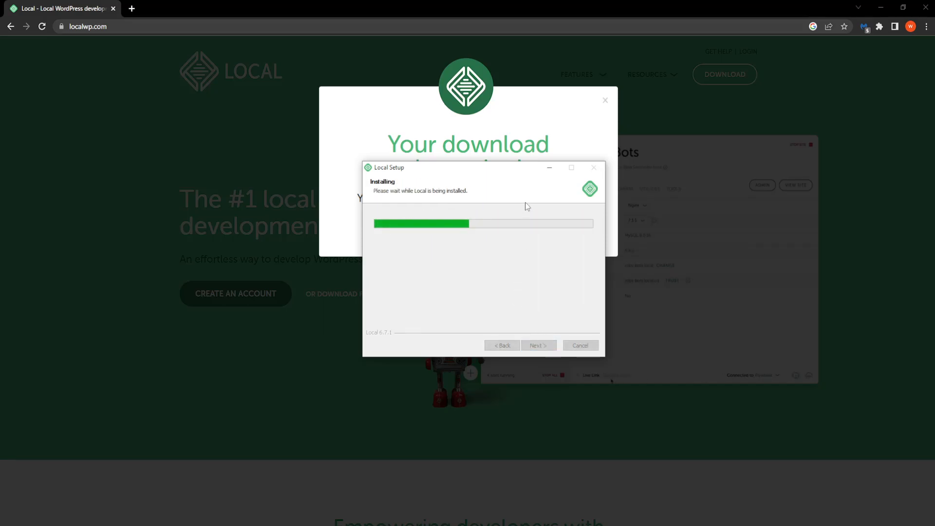
Let the installation complete and finish setup with Run Local left checked
{"action": "mouse_move", "coordinate": [473, 169]}
{"action": "left_mouse_down"}
{"action": "mouse_move", "coordinate": [463, 182]}
{"action": "mouse_move", "coordinate": [472, 184]}
{"action": "mouse_move", "coordinate": [472, 168]}
{"action": "mouse_move", "coordinate": [475, 178]}
{"action": "left_mouse_up"}
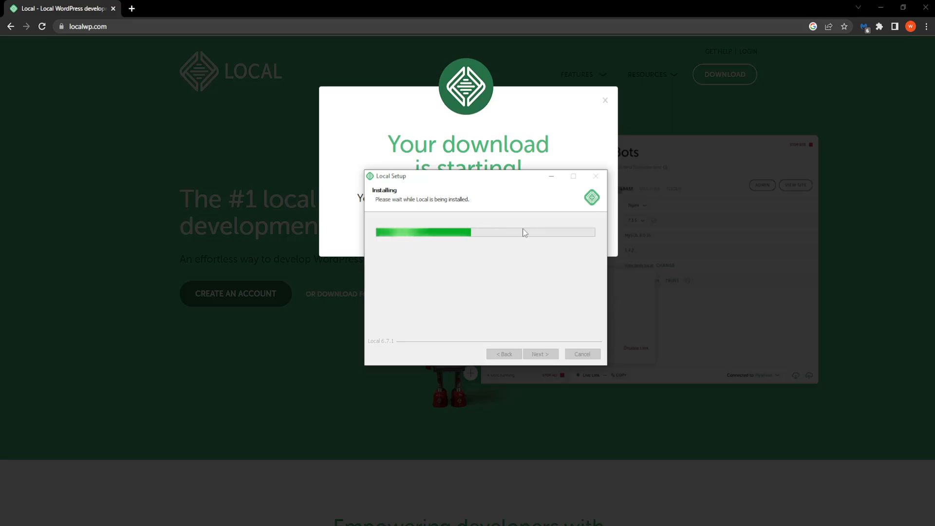
{"action": "left_click_drag", "start_coordinate": [492, 177], "coordinate": [491, 97]}
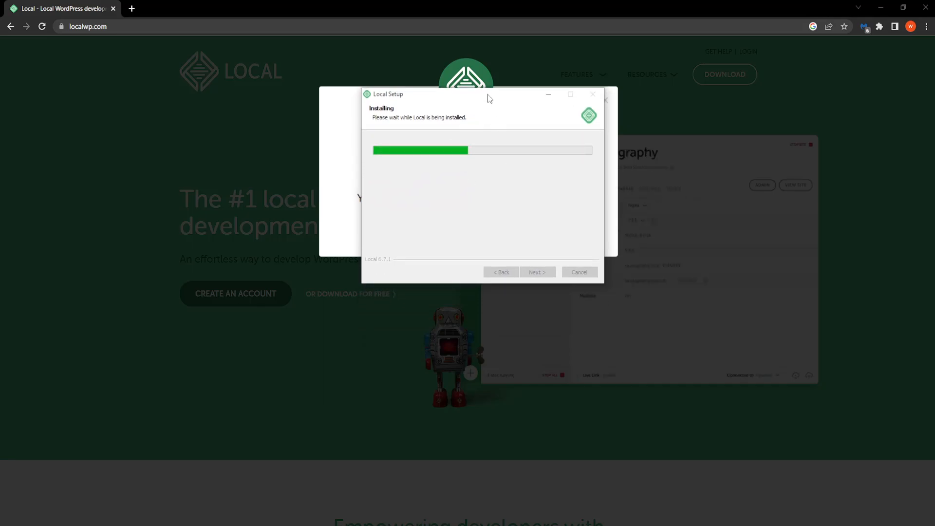
{"action": "left_click_drag", "start_coordinate": [489, 98], "coordinate": [492, 163]}
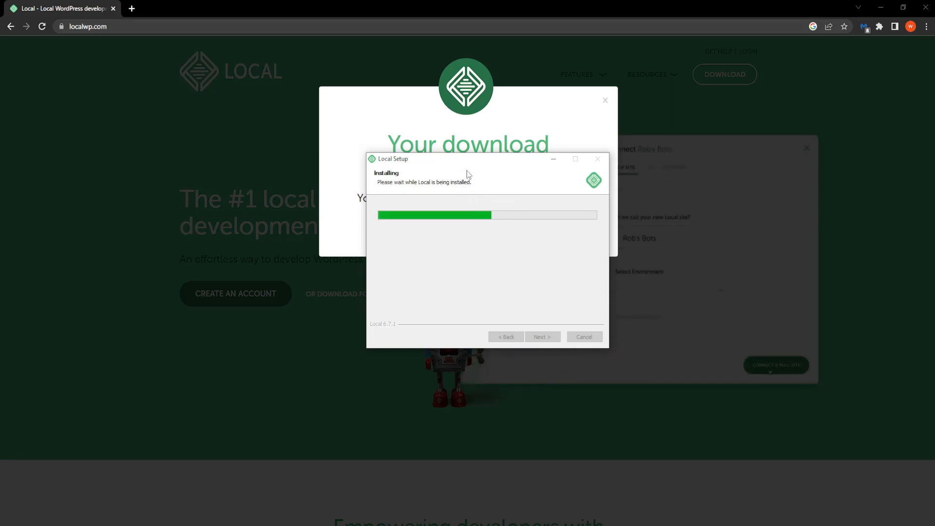
{"action": "mouse_move", "coordinate": [501, 161]}
{"action": "left_mouse_down"}
{"action": "mouse_move", "coordinate": [481, 152]}
{"action": "mouse_move", "coordinate": [499, 169]}
{"action": "left_mouse_up"}
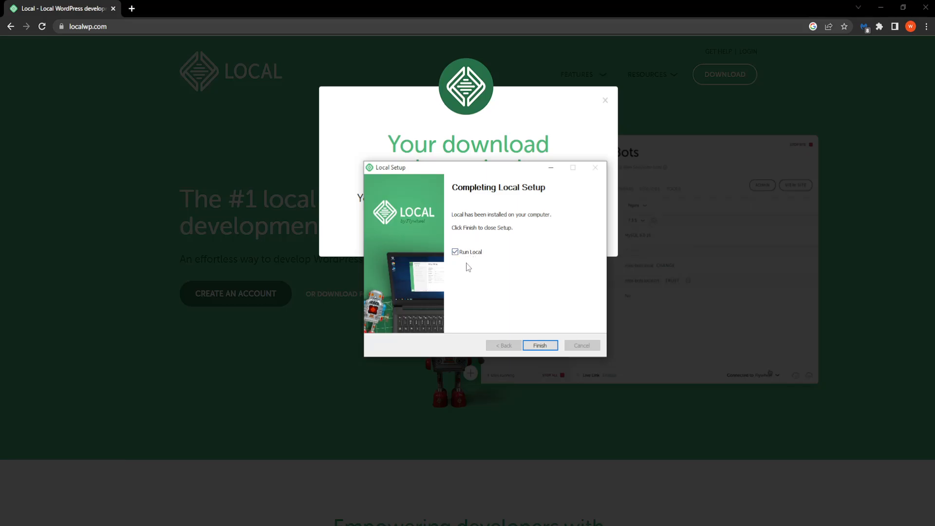
{"action": "left_click", "coordinate": [540, 345]}
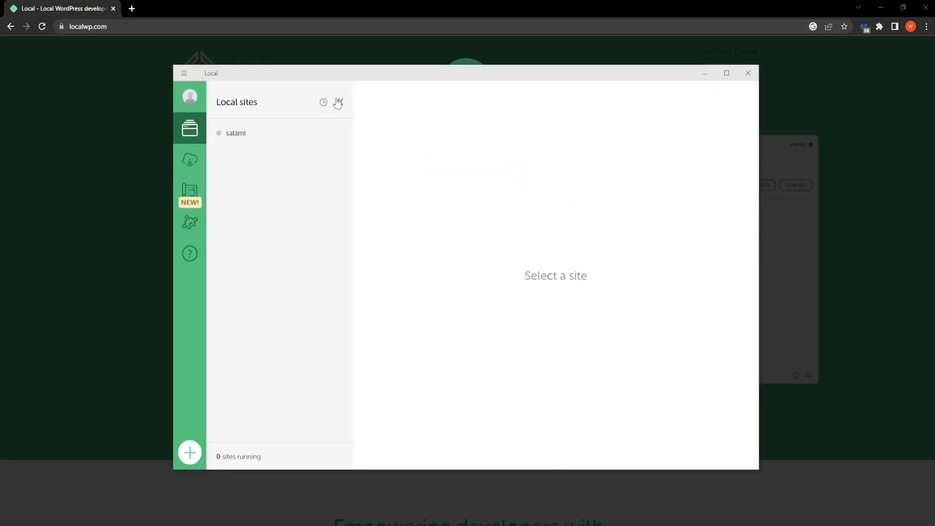
Delete the existing salami site from Local and confirm the deletion
{"action": "left_click_drag", "start_coordinate": [366, 77], "coordinate": [368, 88]}
{"action": "right_click", "coordinate": [305, 145]}
{"action": "left_click", "coordinate": [286, 149]}
{"action": "left_click", "coordinate": [288, 150]}
{"action": "right_click", "coordinate": [262, 145]}
{"action": "left_click", "coordinate": [280, 341]}
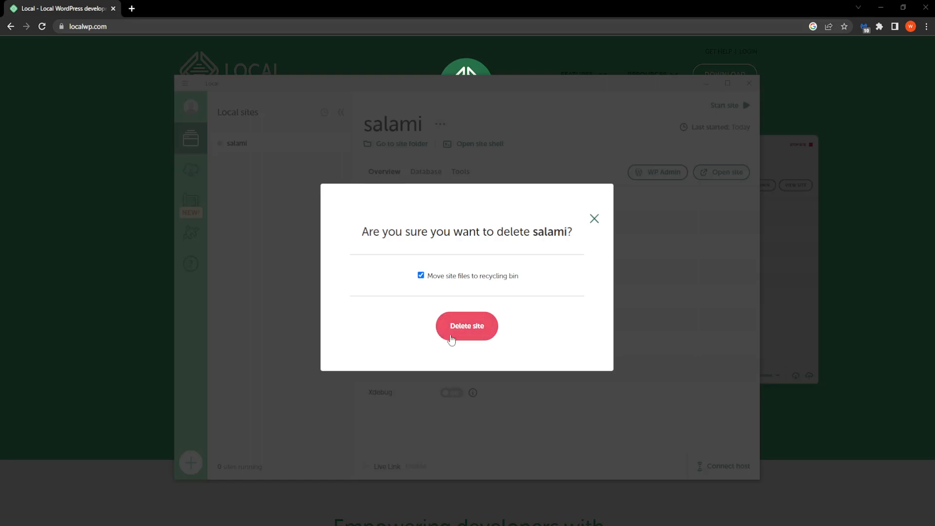
{"action": "left_click", "coordinate": [468, 336]}
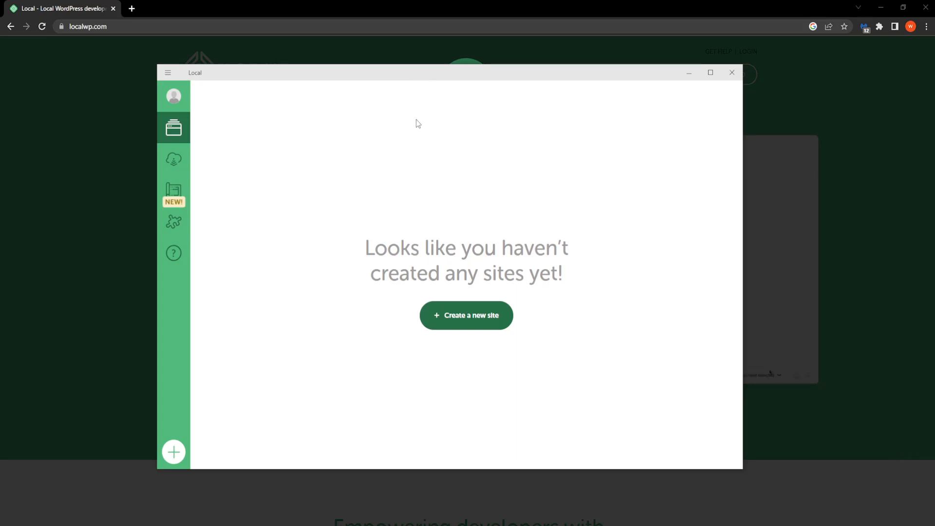
Choose Create a new site rather than a Blueprint or ZIP import
{"action": "mouse_move", "coordinate": [460, 75]}
{"action": "left_mouse_down"}
{"action": "mouse_move", "coordinate": [465, 59]}
{"action": "mouse_move", "coordinate": [476, 78]}
{"action": "left_mouse_up"}
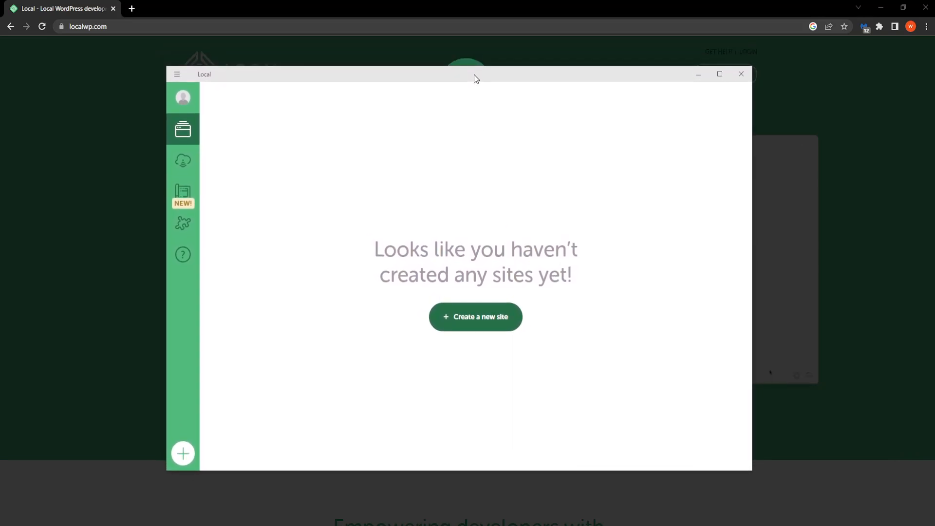
{"action": "left_click", "coordinate": [460, 321]}
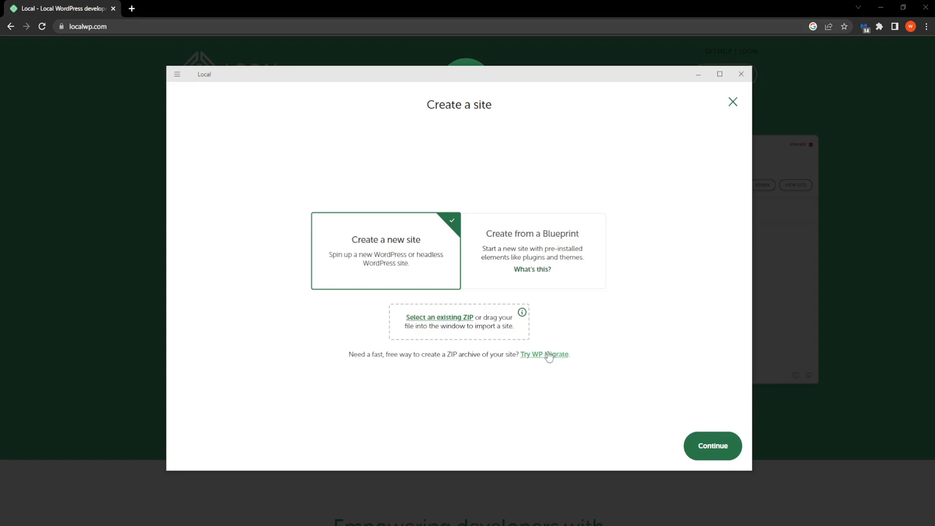
{"action": "left_click_drag", "start_coordinate": [427, 81], "coordinate": [428, 72]}
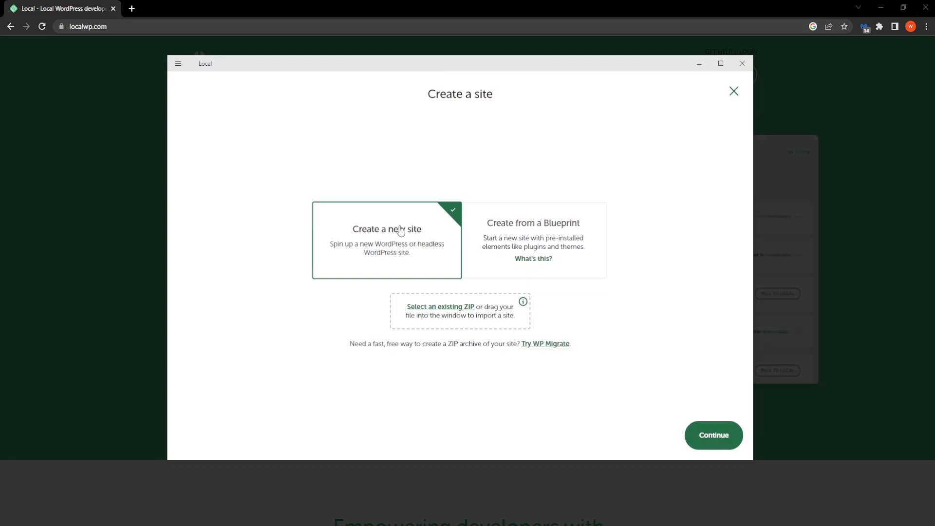
Enter salamiREVAMPED as the name of the new blank WordPress site
{"action": "left_click", "coordinate": [713, 437]}
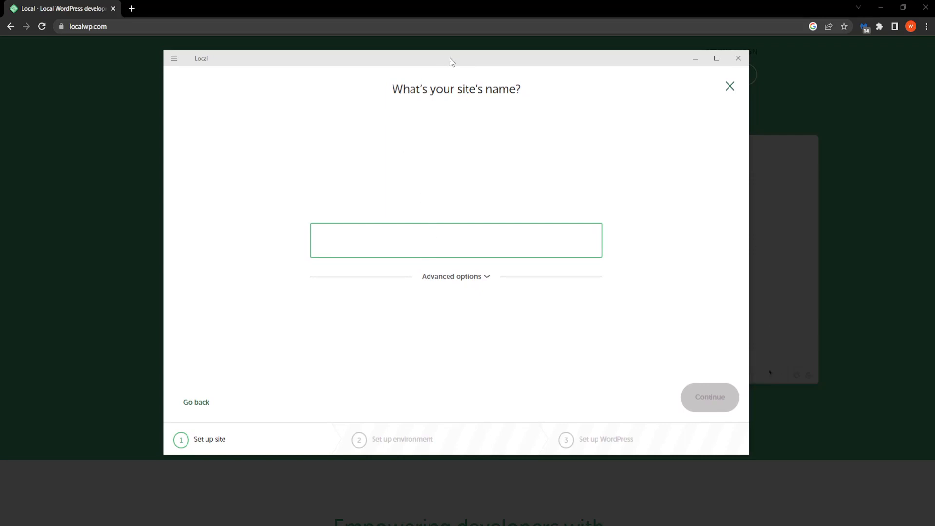
{"action": "left_click_drag", "start_coordinate": [451, 57], "coordinate": [450, 61]}
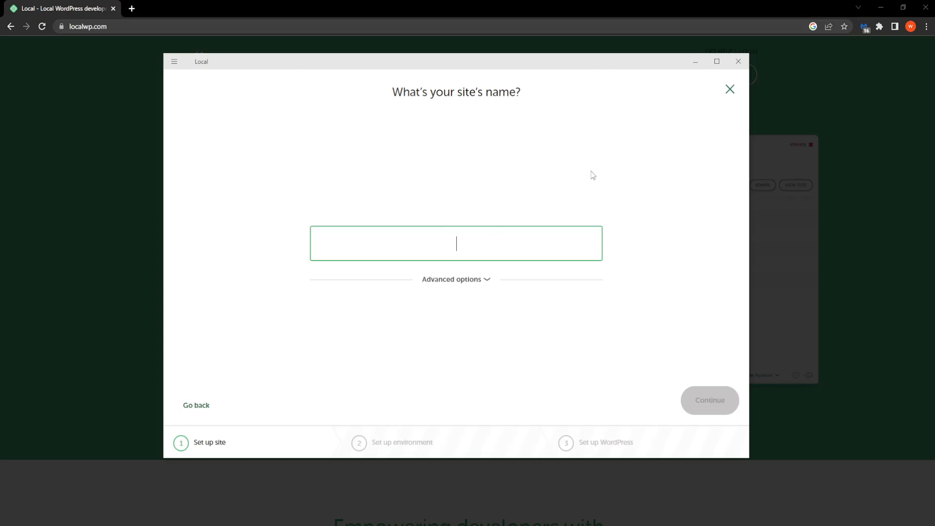
{"action": "type", "text": "salam"}
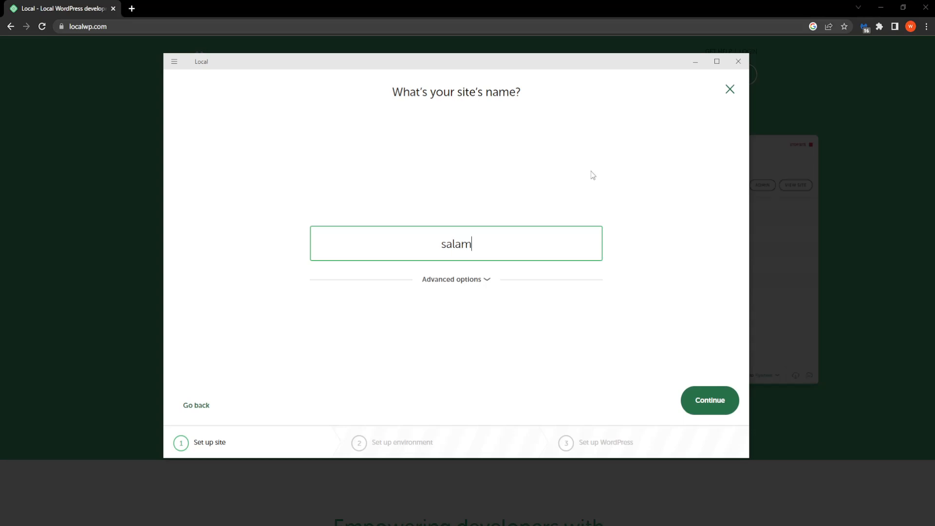
{"action": "type", "text": "iREVAMPED"}
{"action": "left_click_drag", "start_coordinate": [451, 246], "coordinate": [511, 245]}
{"action": "double_click", "coordinate": [454, 249]}
{"action": "left_click", "coordinate": [416, 243]}
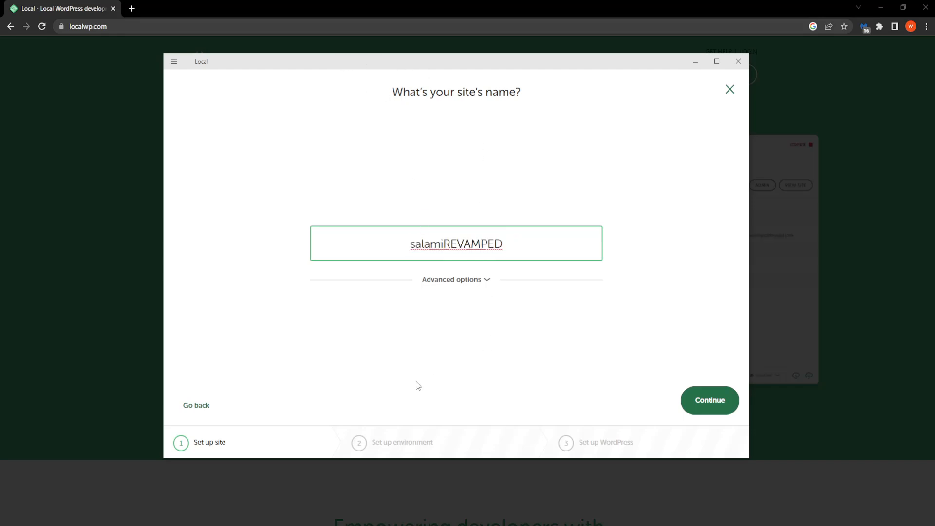
{"action": "left_click", "coordinate": [703, 405]}
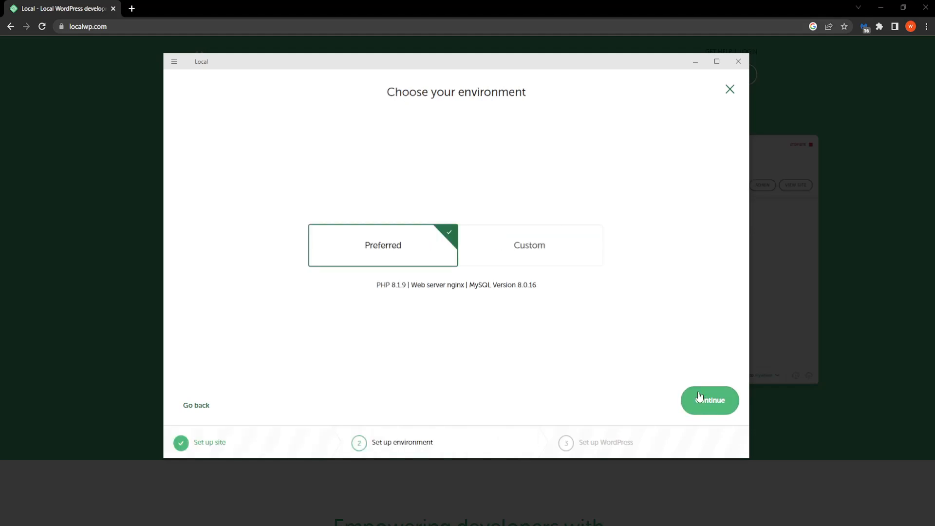
{"action": "mouse_move", "coordinate": [387, 61]}
{"action": "left_mouse_down"}
{"action": "mouse_move", "coordinate": [410, 75]}
{"action": "mouse_move", "coordinate": [382, 69]}
{"action": "left_mouse_up"}
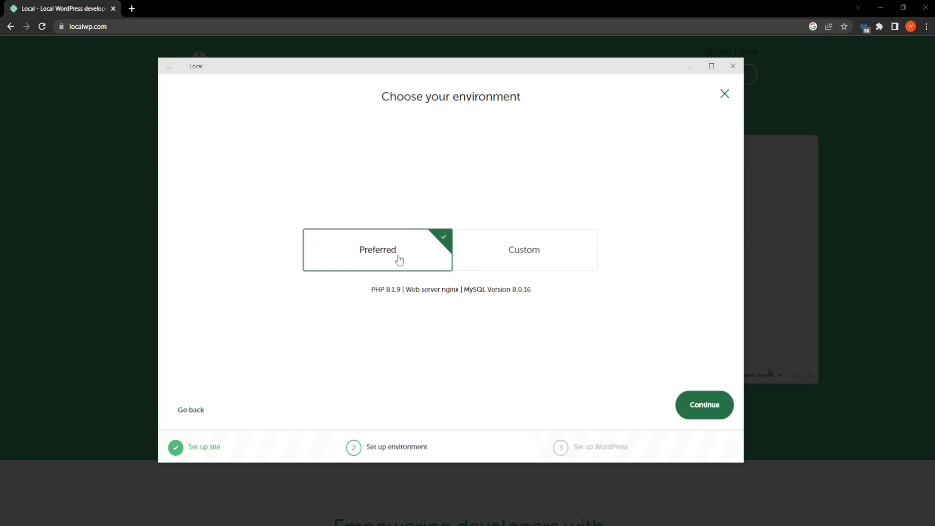
{"action": "left_click", "coordinate": [493, 254]}
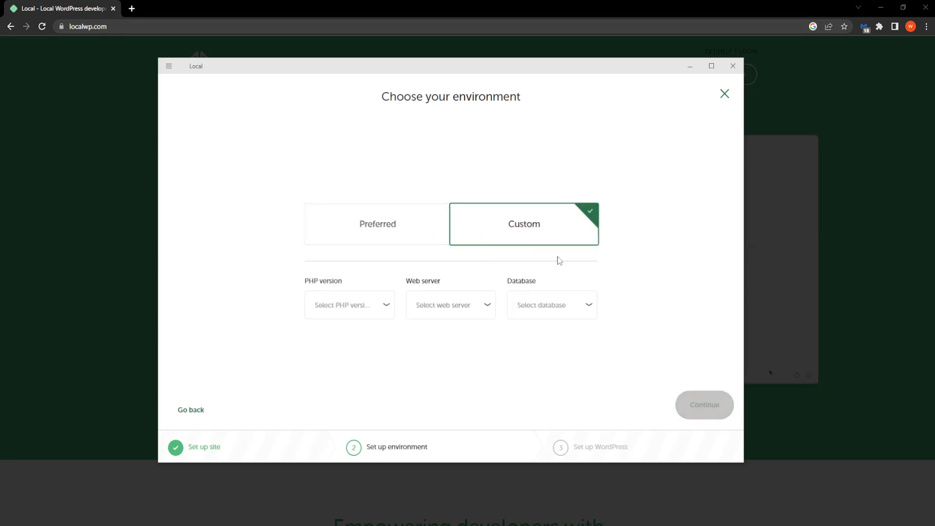
{"action": "left_click", "coordinate": [340, 307]}
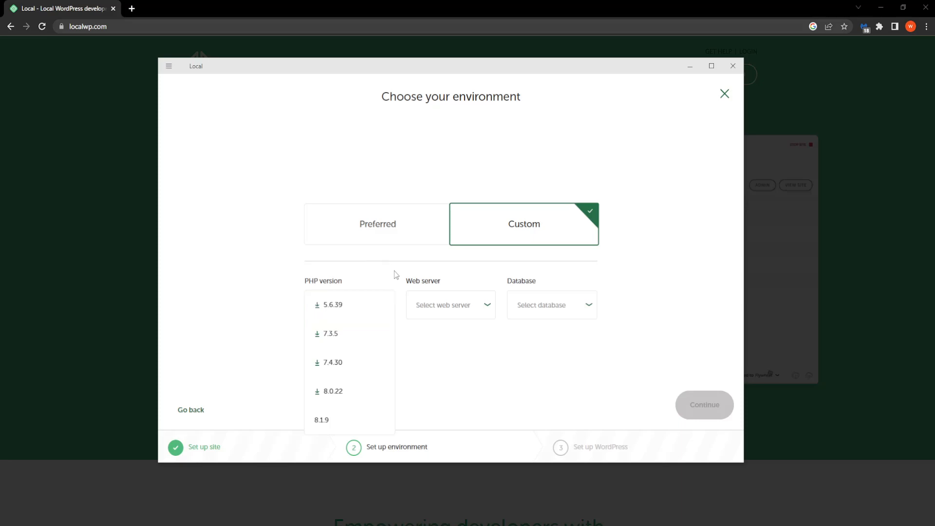
{"action": "left_click", "coordinate": [415, 330]}
{"action": "left_click", "coordinate": [447, 309]}
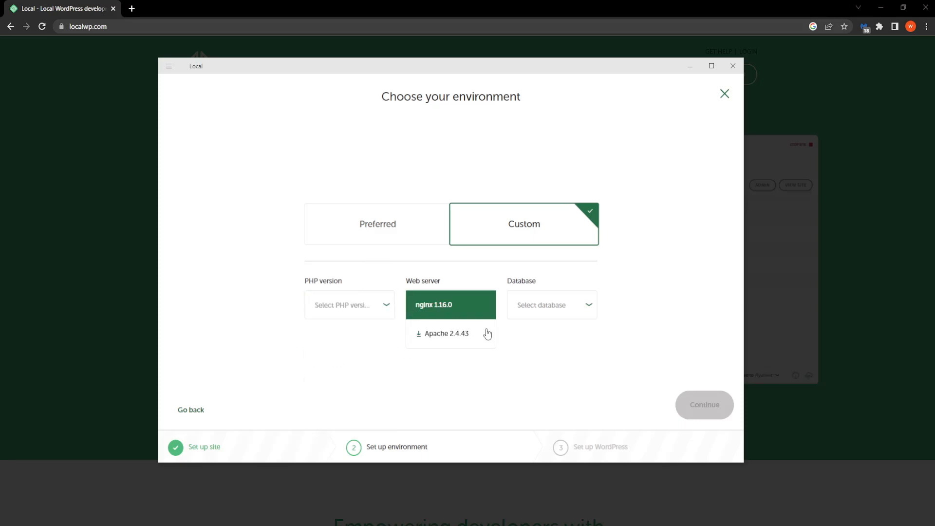
{"action": "left_click", "coordinate": [542, 354]}
{"action": "left_click", "coordinate": [549, 308]}
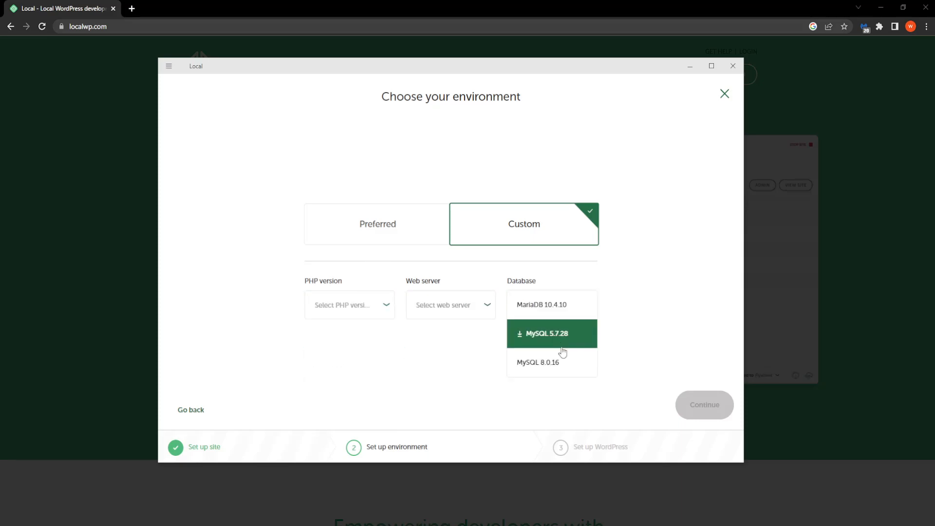
{"action": "left_click", "coordinate": [464, 346]}
{"action": "left_click", "coordinate": [382, 229]}
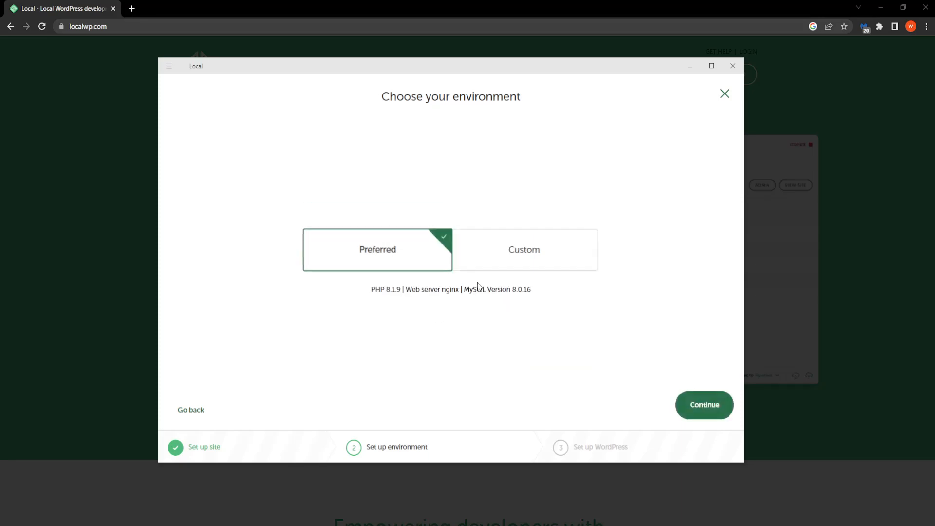
{"action": "left_click_drag", "start_coordinate": [413, 72], "coordinate": [427, 71]}
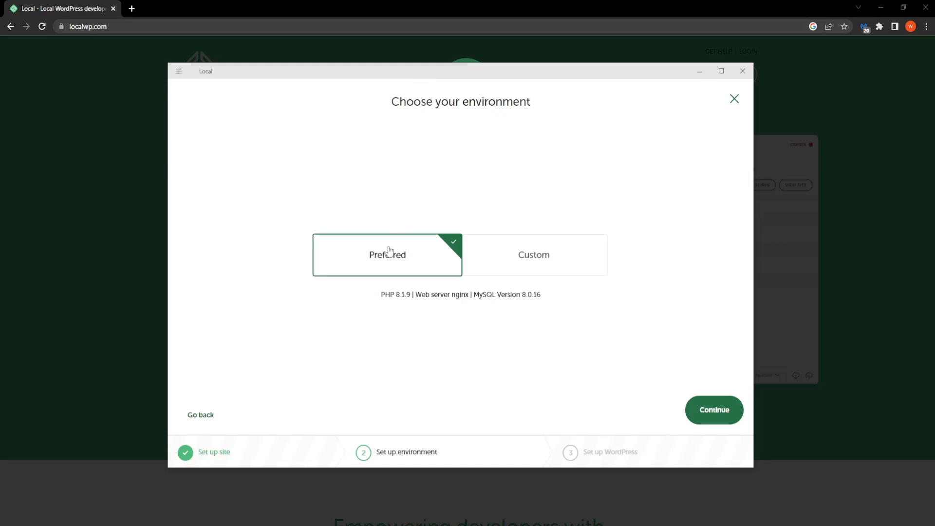
Accept the Preferred environment, then enter a six-character WordPress password and replace the default e-mail with your own
{"action": "left_click", "coordinate": [711, 421]}
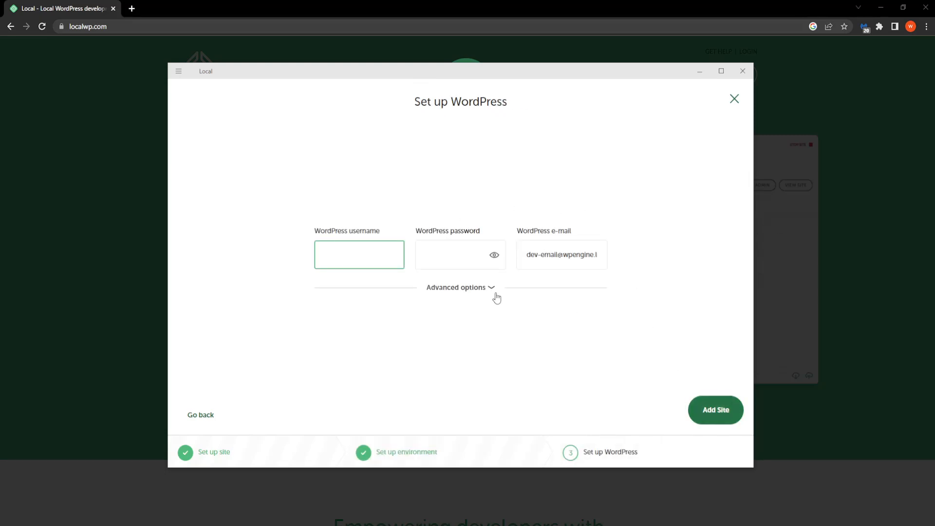
{"action": "mouse_move", "coordinate": [475, 78]}
{"action": "left_mouse_down"}
{"action": "mouse_move", "coordinate": [491, 90]}
{"action": "mouse_move", "coordinate": [475, 77]}
{"action": "left_mouse_up"}
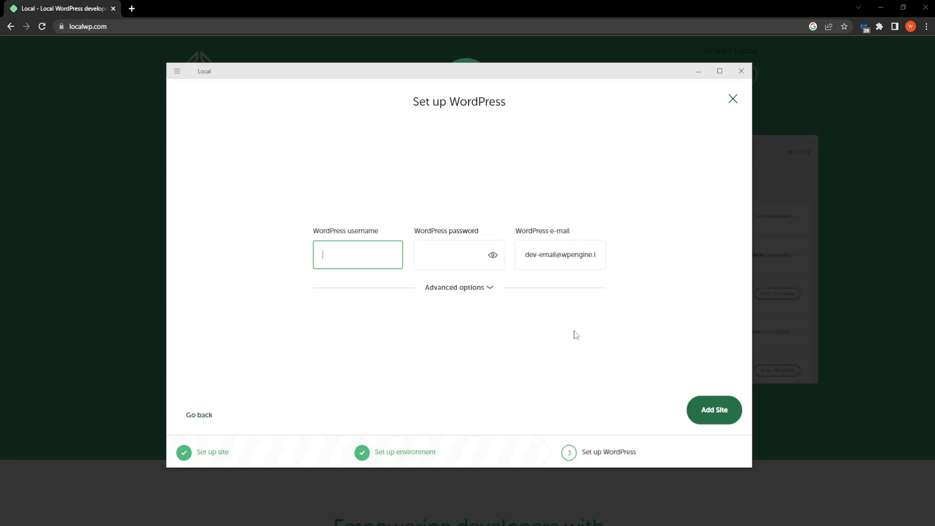
{"action": "mouse_move", "coordinate": [427, 76]}
{"action": "left_mouse_down"}
{"action": "mouse_move", "coordinate": [399, 64]}
{"action": "mouse_move", "coordinate": [430, 63]}
{"action": "left_mouse_up"}
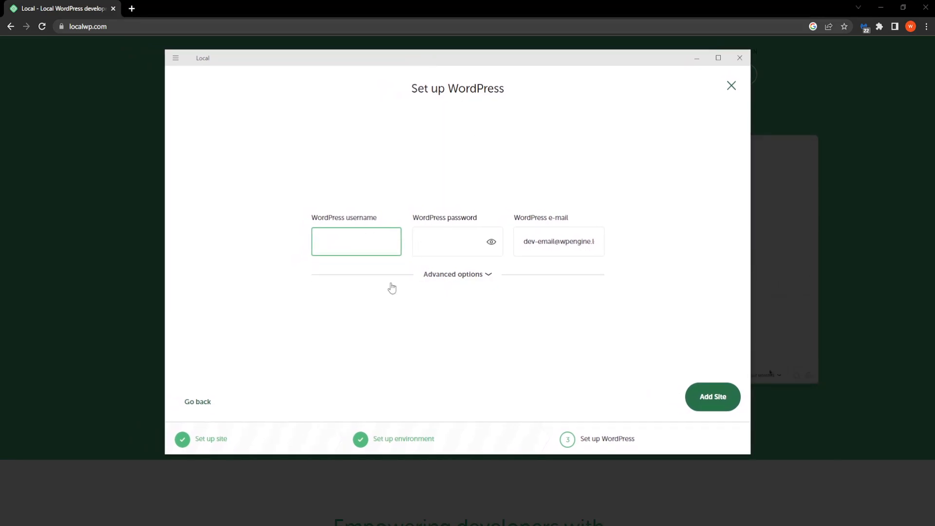
{"action": "key", "text": "Tab"}
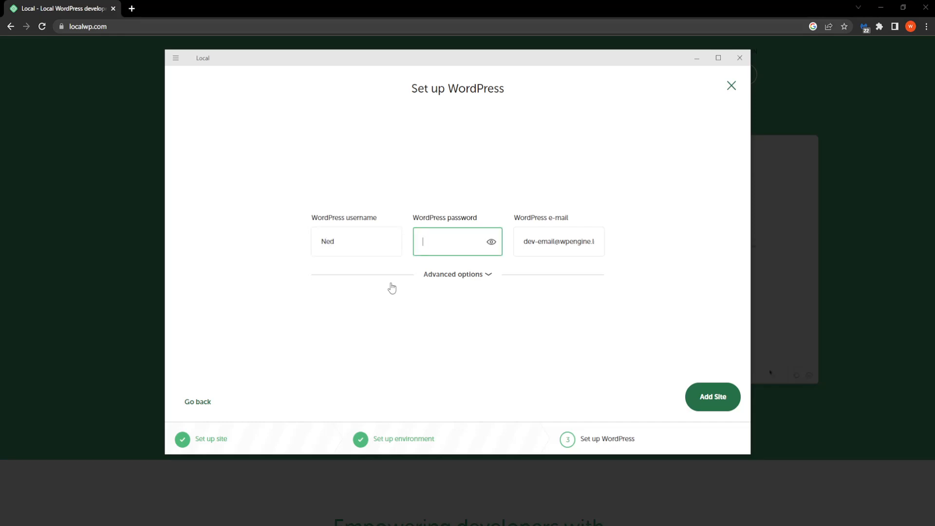
{"action": "type", "text": "••••••"}
{"action": "left_click", "coordinate": [546, 239]}
{"action": "triple_click", "coordinate": [552, 238]}
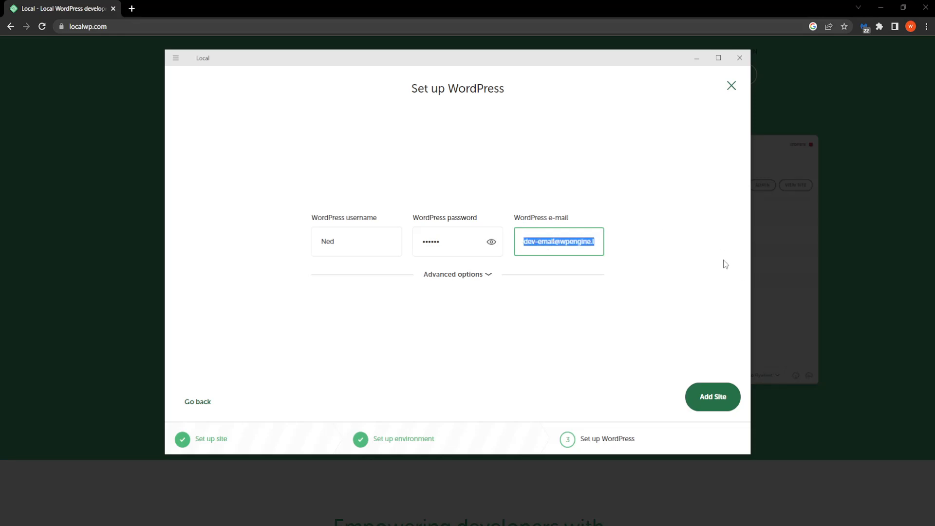
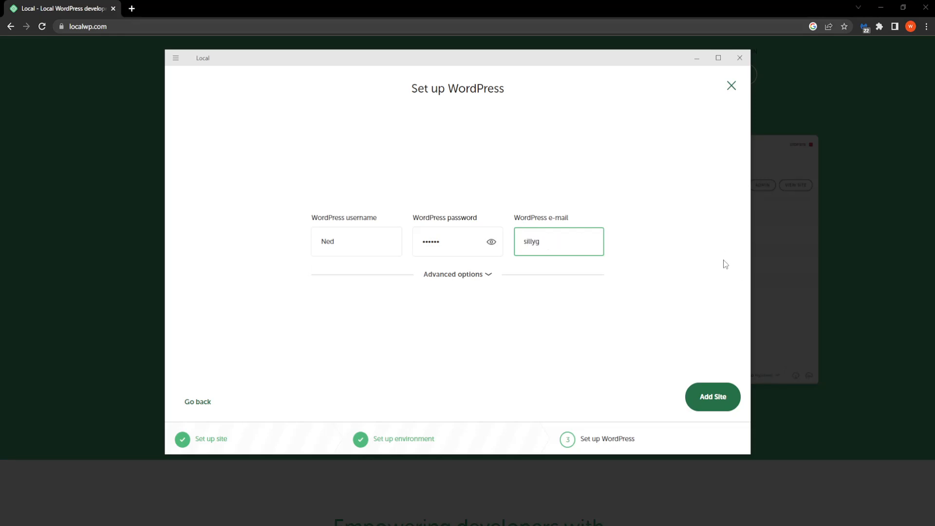
Leave Multisite set to No in the advanced WordPress options
{"action": "left_click", "coordinate": [465, 279]}
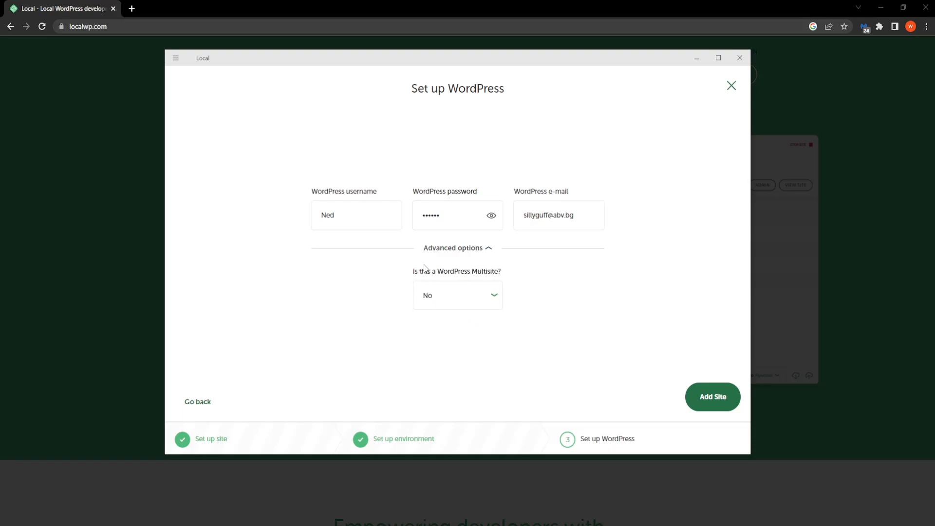
{"action": "left_click", "coordinate": [453, 306]}
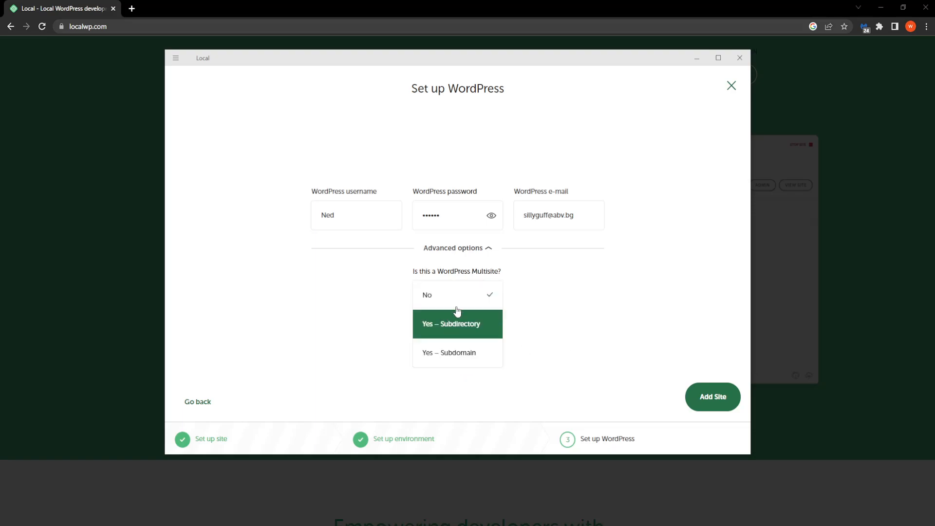
{"action": "left_click", "coordinate": [568, 316]}
{"action": "left_click", "coordinate": [488, 249]}
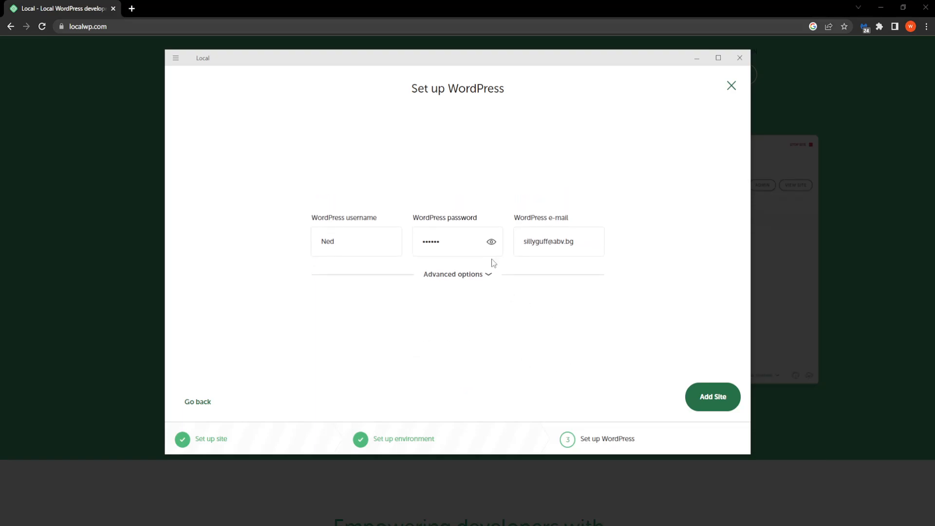
{"action": "left_click", "coordinate": [489, 275]}
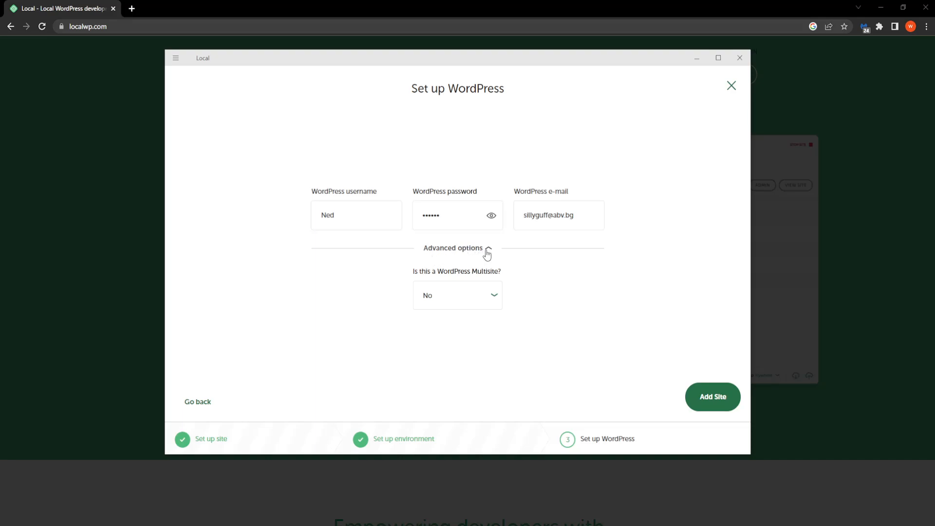
{"action": "left_click", "coordinate": [486, 250]}
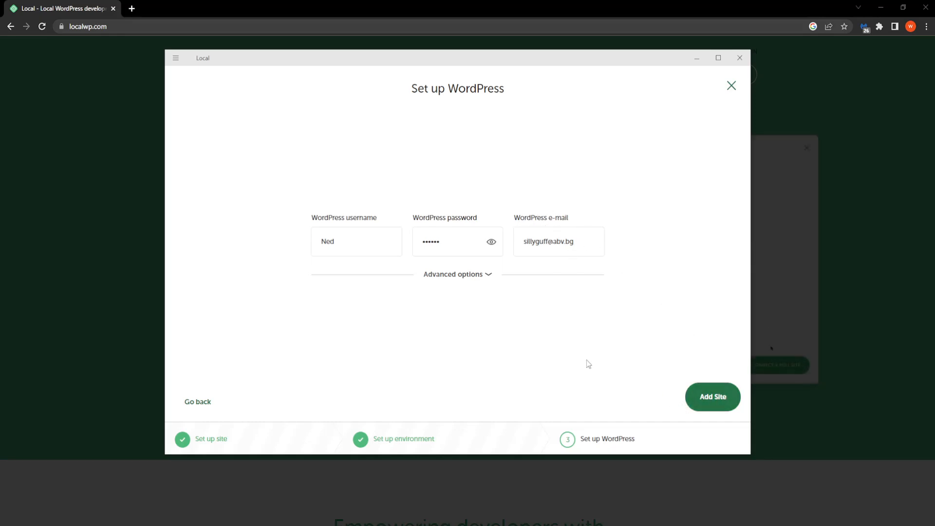
Add the site and let Local provision salamirevamped.local with WordPress 6.2
{"action": "left_click", "coordinate": [558, 248]}
{"action": "left_click", "coordinate": [712, 397]}
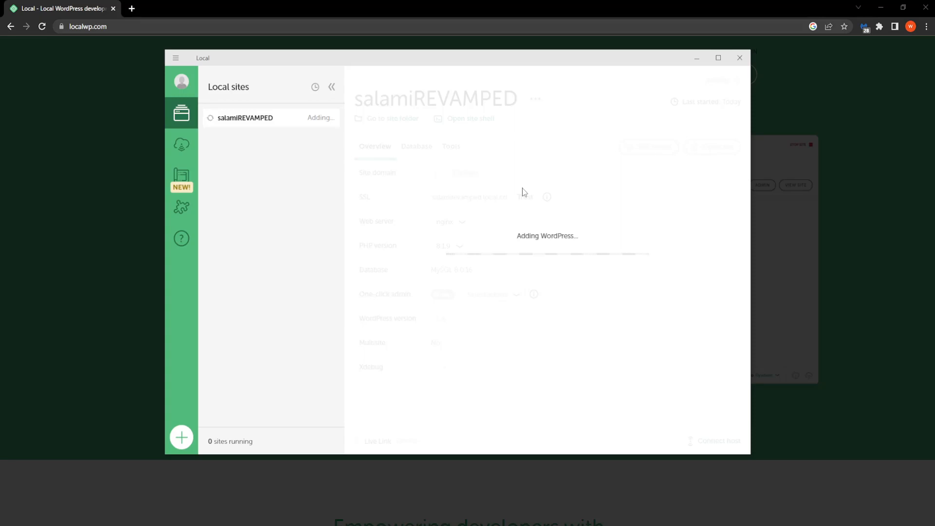
{"action": "left_click_drag", "start_coordinate": [407, 57], "coordinate": [423, 74]}
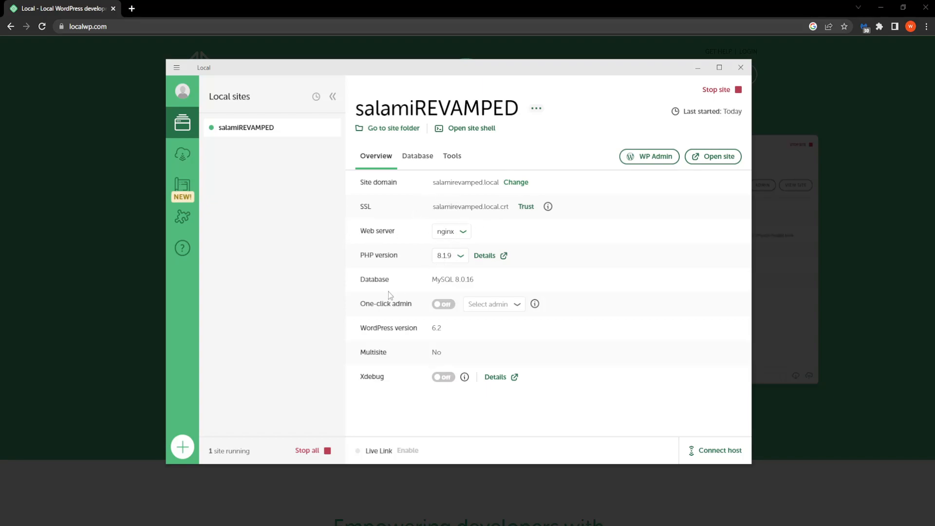
Re-enable one-click admin for salamiREVAMPED with the admin user, then launch WP Admin
{"action": "left_click", "coordinate": [447, 306]}
{"action": "left_click", "coordinate": [487, 310]}
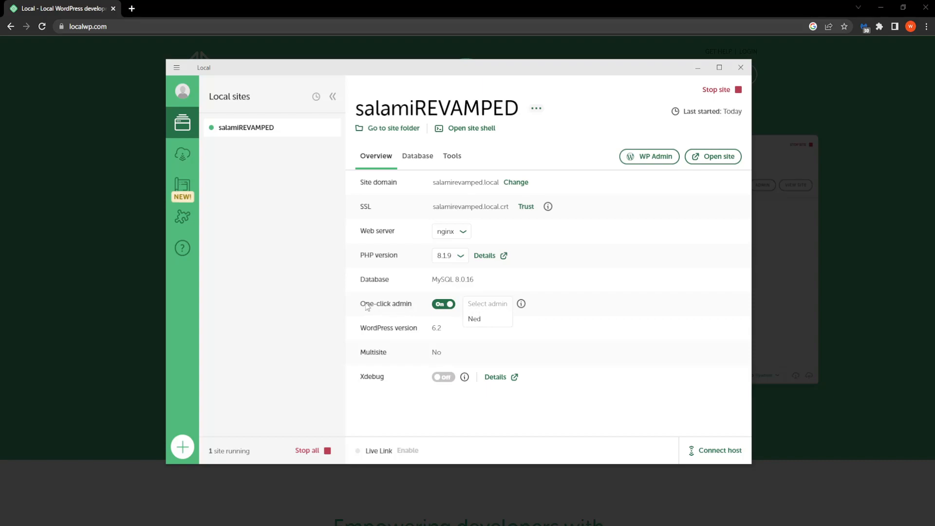
{"action": "left_click", "coordinate": [465, 319]}
{"action": "left_click", "coordinate": [483, 307]}
{"action": "left_click", "coordinate": [494, 318]}
{"action": "left_click", "coordinate": [442, 309]}
{"action": "left_click", "coordinate": [441, 312]}
{"action": "left_click", "coordinate": [492, 305]}
{"action": "left_click", "coordinate": [475, 319]}
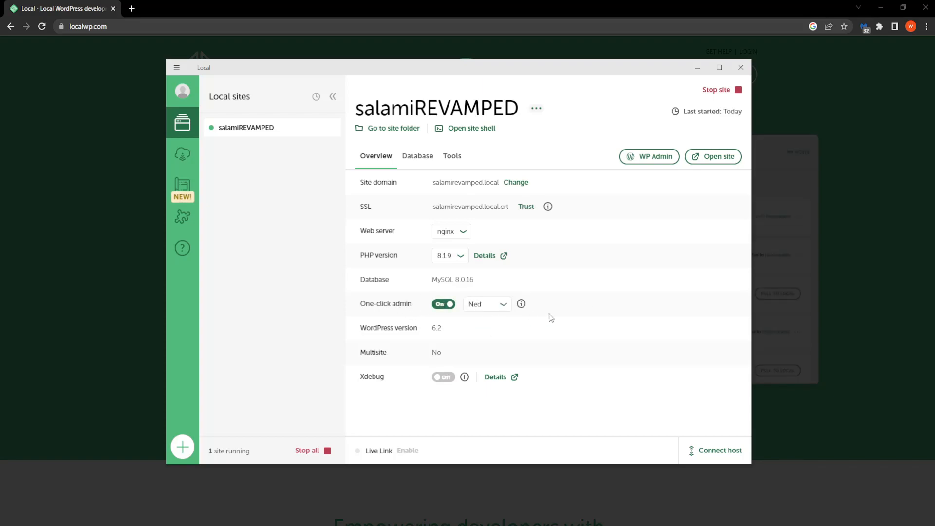
{"action": "mouse_move", "coordinate": [509, 67]}
{"action": "left_mouse_down"}
{"action": "mouse_move", "coordinate": [525, 69]}
{"action": "mouse_move", "coordinate": [507, 76]}
{"action": "left_mouse_up"}
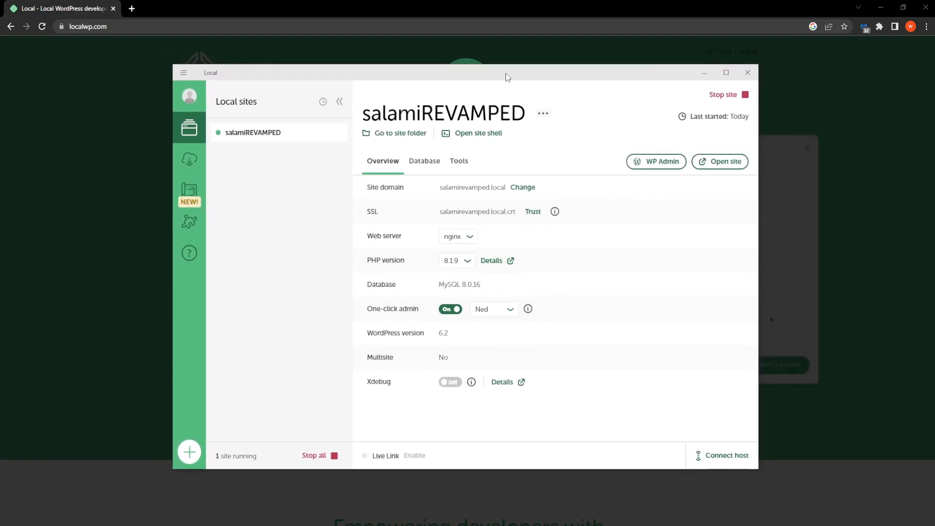
{"action": "left_click", "coordinate": [671, 166]}
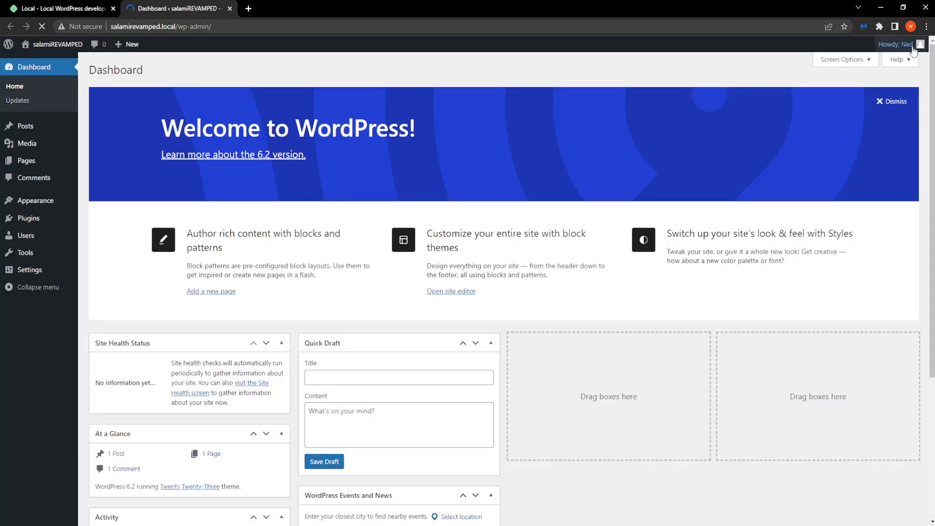
Log out of WordPress via the Howdy account menu
{"action": "mouse_move", "coordinate": [906, 45]}
{"action": "left_click", "coordinate": [886, 77]}
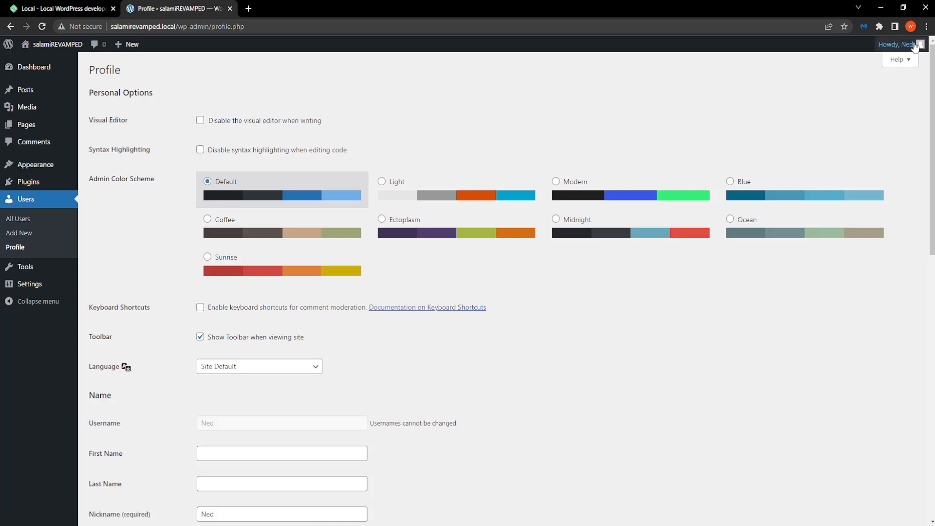
{"action": "left_click", "coordinate": [867, 96]}
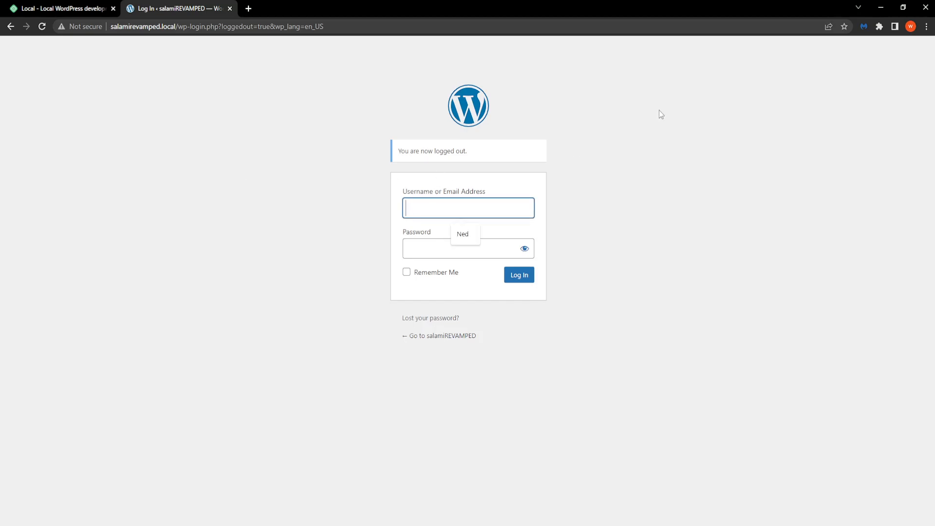
Log back in with the saved admin username and password, with Remember Me ticked
{"action": "left_click", "coordinate": [458, 234]}
{"action": "left_click", "coordinate": [449, 240]}
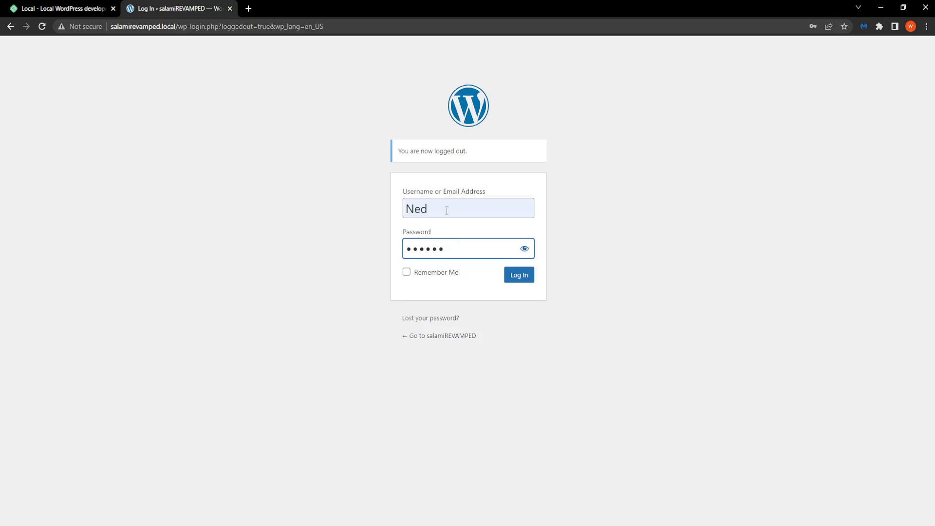
{"action": "left_click", "coordinate": [406, 272]}
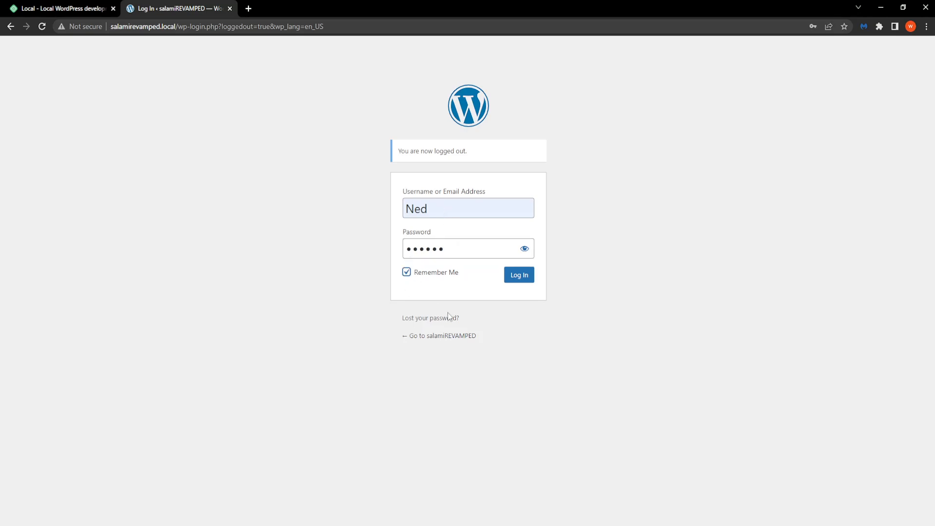
{"action": "left_click", "coordinate": [521, 276]}
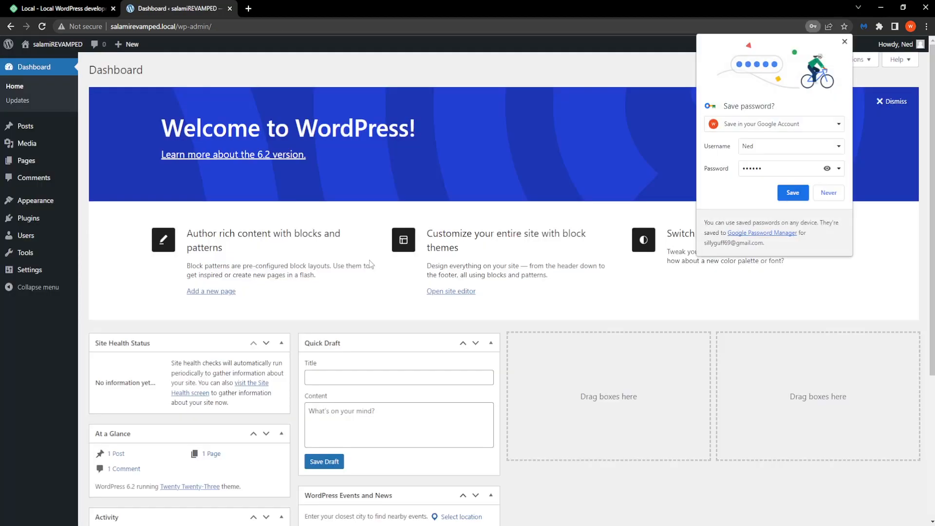
Save the WordPress login in Chrome's password prompt
{"action": "left_click", "coordinate": [797, 194]}
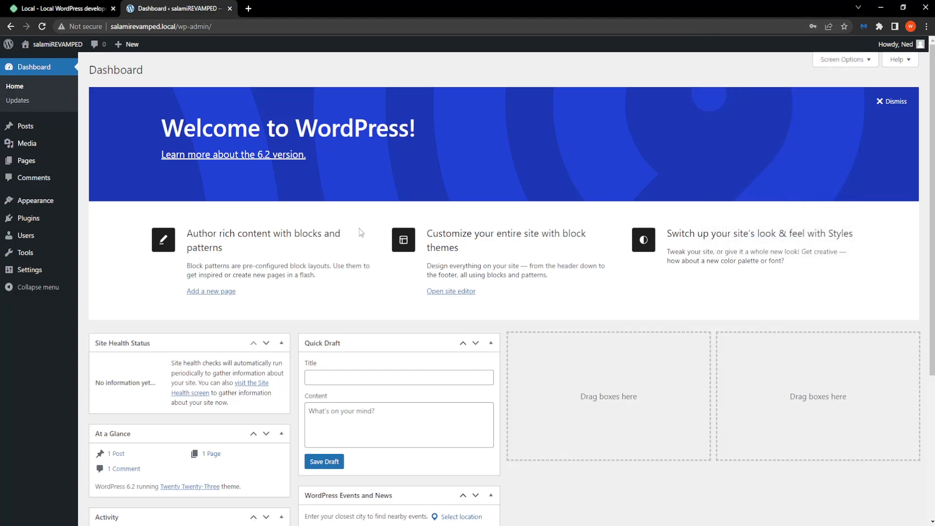
{"action": "scroll", "coordinate": [270, 189], "scroll_direction": "down", "scroll_amount": 5}
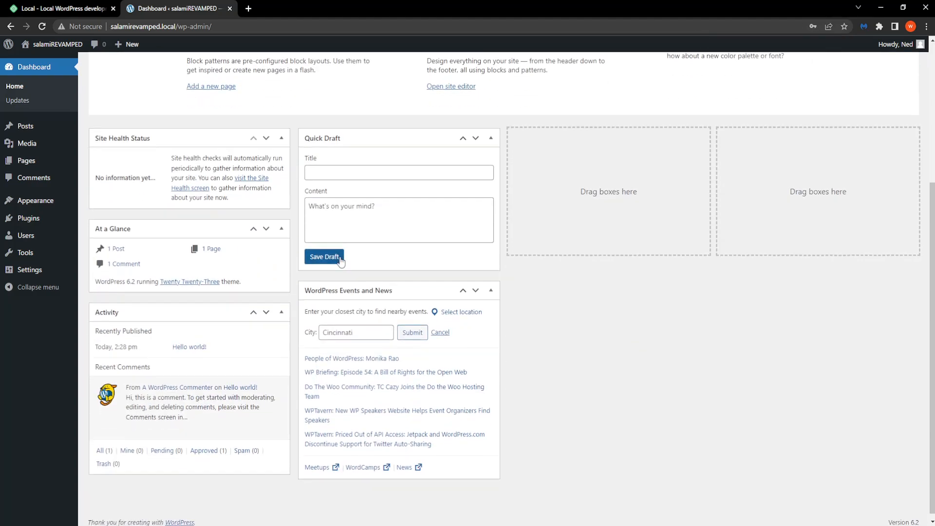
{"action": "scroll", "coordinate": [339, 258], "scroll_direction": "up", "scroll_amount": 5}
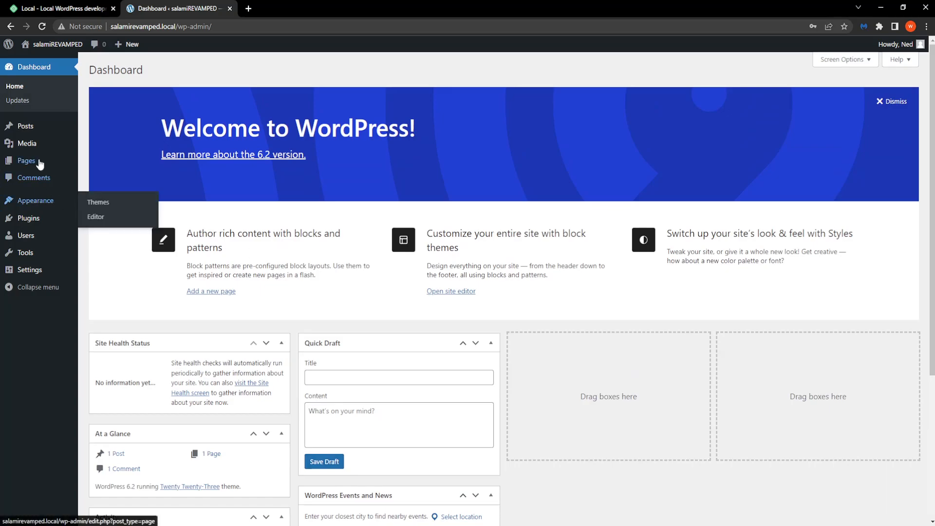
Go to Appearance > Themes to view the installed themes
{"action": "mouse_move", "coordinate": [26, 127]}
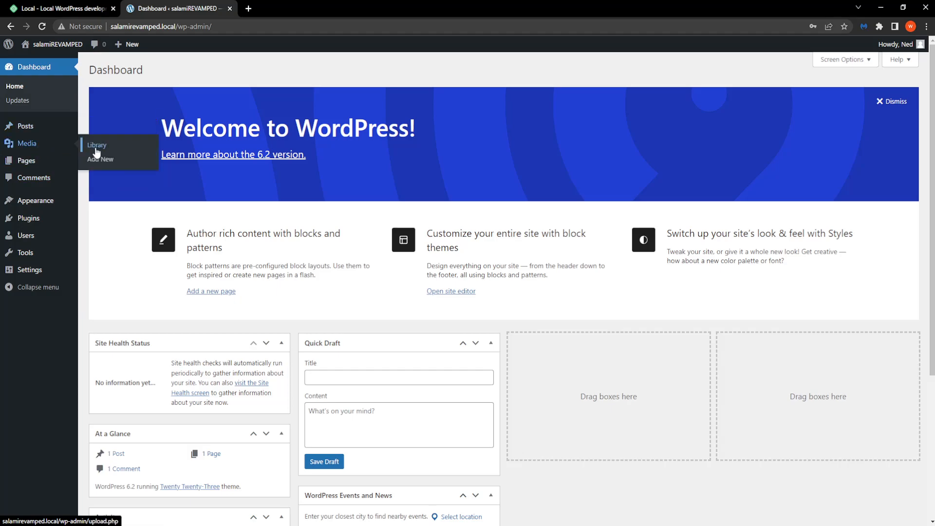
{"action": "mouse_move", "coordinate": [26, 165]}
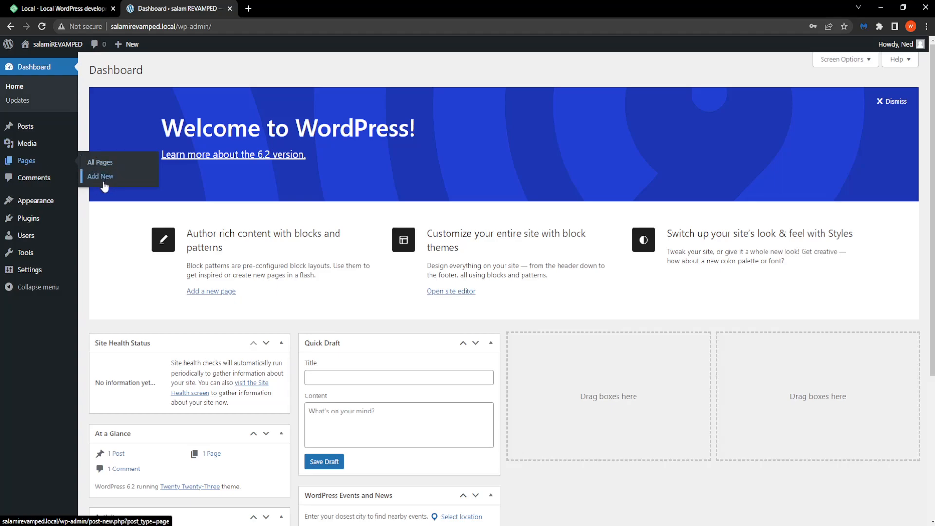
{"action": "mouse_move", "coordinate": [34, 202]}
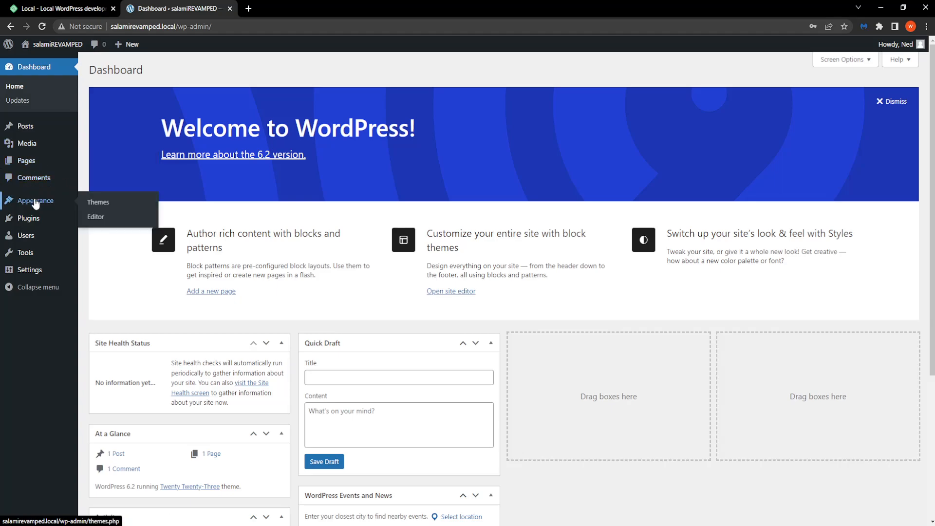
{"action": "left_click", "coordinate": [97, 202]}
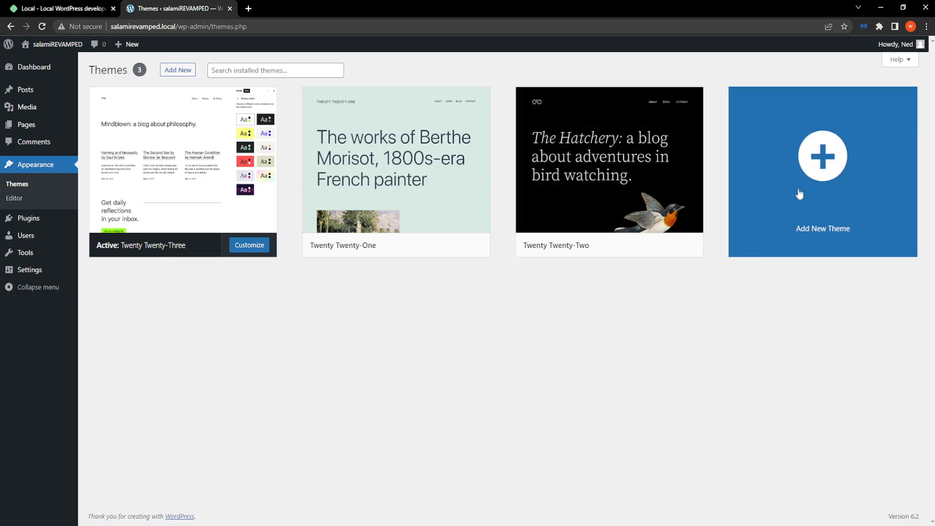
Open Add New Theme and browse down through the Popular themes grid
{"action": "left_click", "coordinate": [815, 187]}
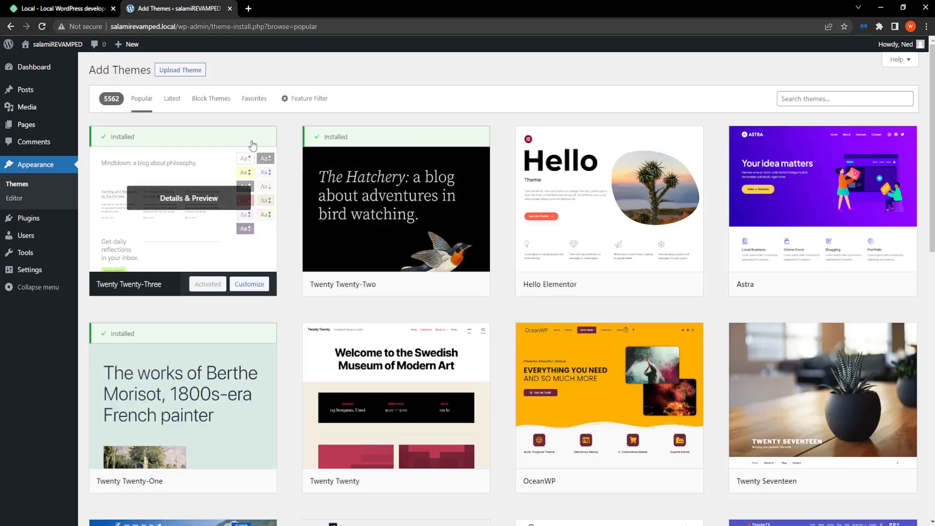
{"action": "scroll", "coordinate": [441, 242], "scroll_direction": "down", "scroll_amount": 12}
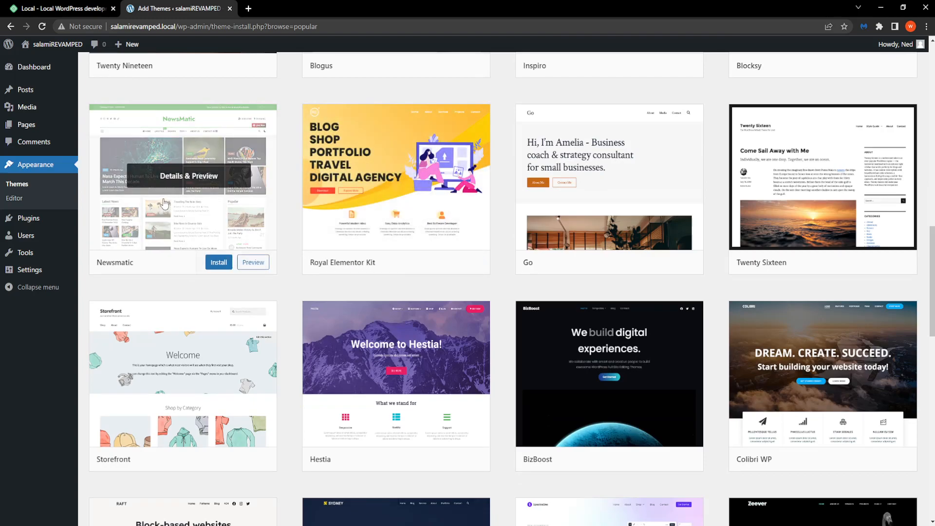
{"action": "scroll", "coordinate": [330, 309], "scroll_direction": "down", "scroll_amount": 5}
{"action": "scroll", "coordinate": [465, 248], "scroll_direction": "down", "scroll_amount": 4}
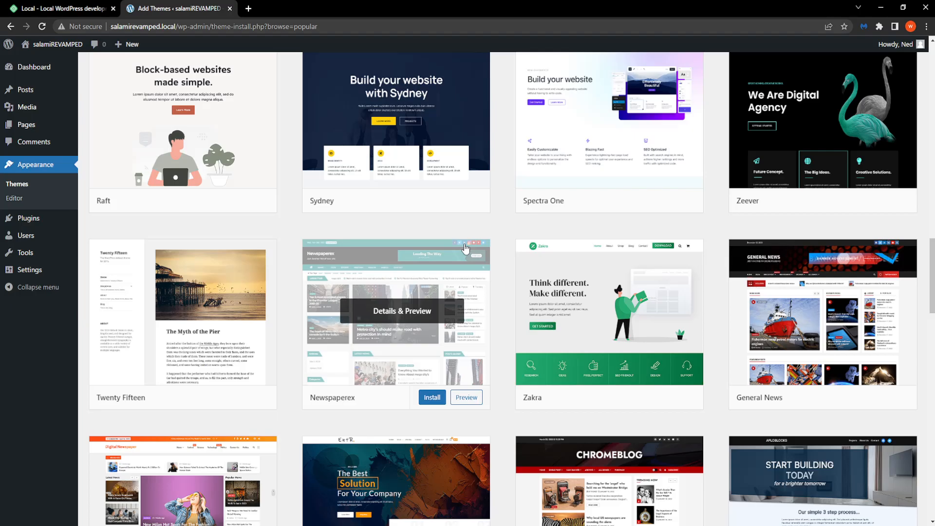
{"action": "scroll", "coordinate": [465, 248], "scroll_direction": "down", "scroll_amount": 20}
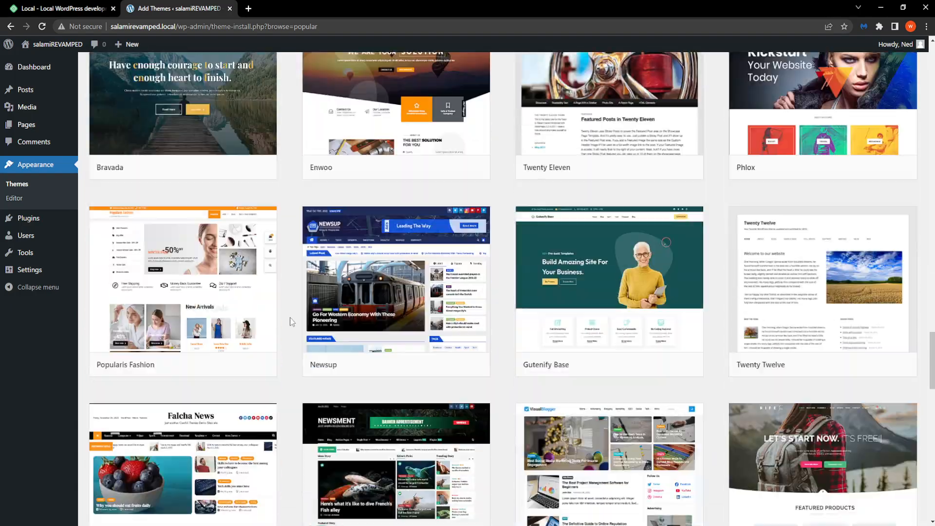
{"action": "scroll", "coordinate": [424, 366], "scroll_direction": "down", "scroll_amount": 6}
{"action": "scroll", "coordinate": [427, 336], "scroll_direction": "down", "scroll_amount": 6}
{"action": "scroll", "coordinate": [427, 336], "scroll_direction": "down", "scroll_amount": 7}
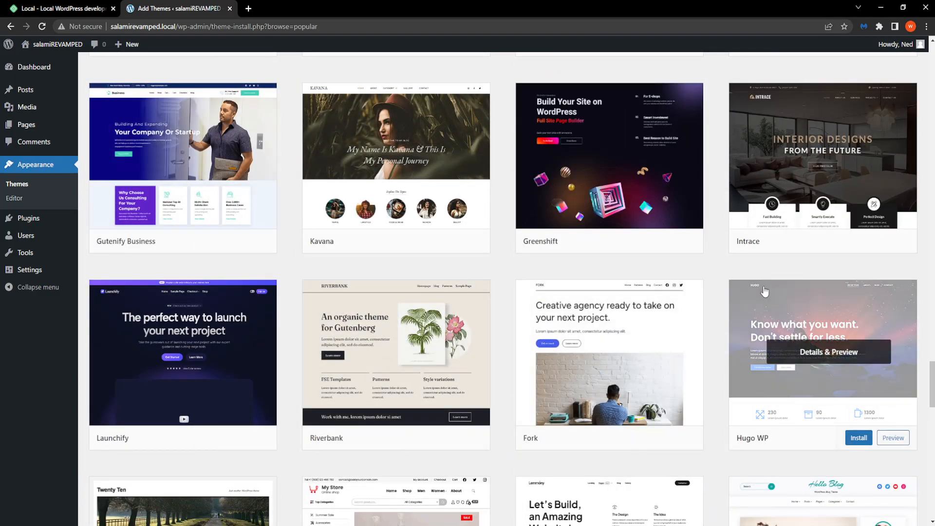
{"action": "scroll", "coordinate": [818, 341], "scroll_direction": "down", "scroll_amount": 9}
{"action": "scroll", "coordinate": [632, 318], "scroll_direction": "down", "scroll_amount": 1}
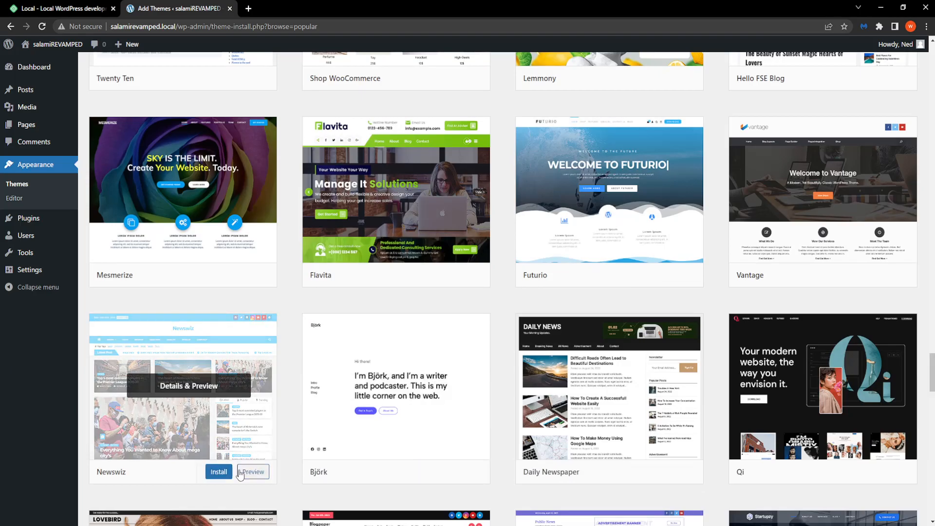
Return to the top of the Add Themes page
{"action": "key", "text": "alt+Tab"}
{"action": "key", "text": "alt+Tab"}
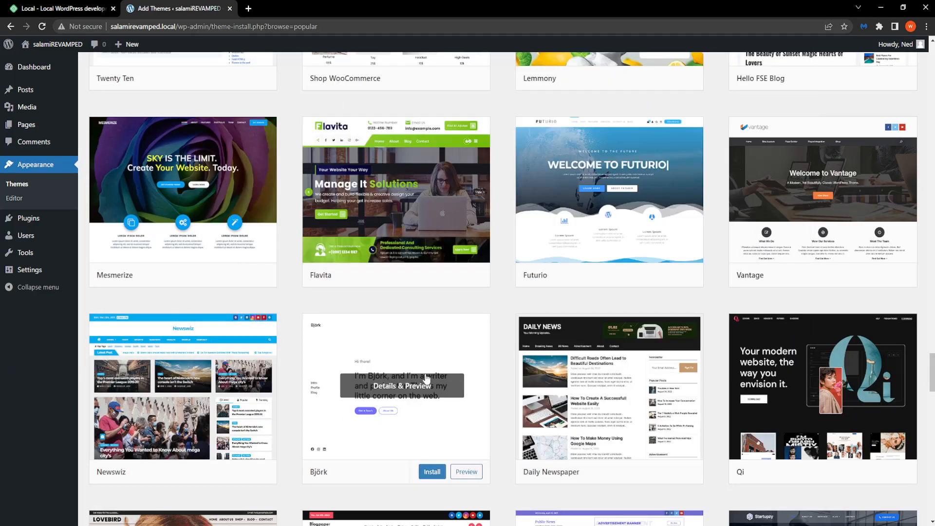
{"action": "scroll", "coordinate": [204, 265], "scroll_direction": "down", "scroll_amount": 5}
{"action": "scroll", "coordinate": [204, 265], "scroll_direction": "up", "scroll_amount": 1}
{"action": "scroll", "coordinate": [204, 265], "scroll_direction": "up", "scroll_amount": 1}
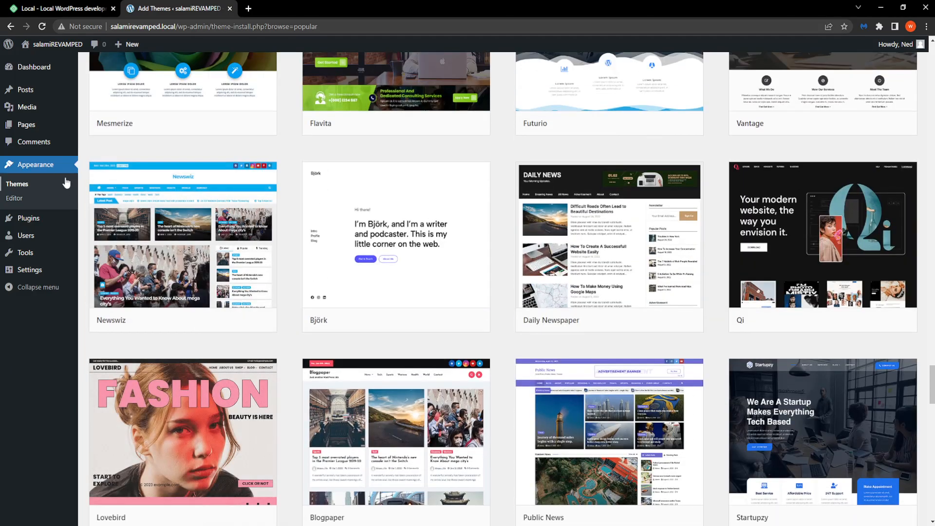
{"action": "mouse_move", "coordinate": [36, 217]}
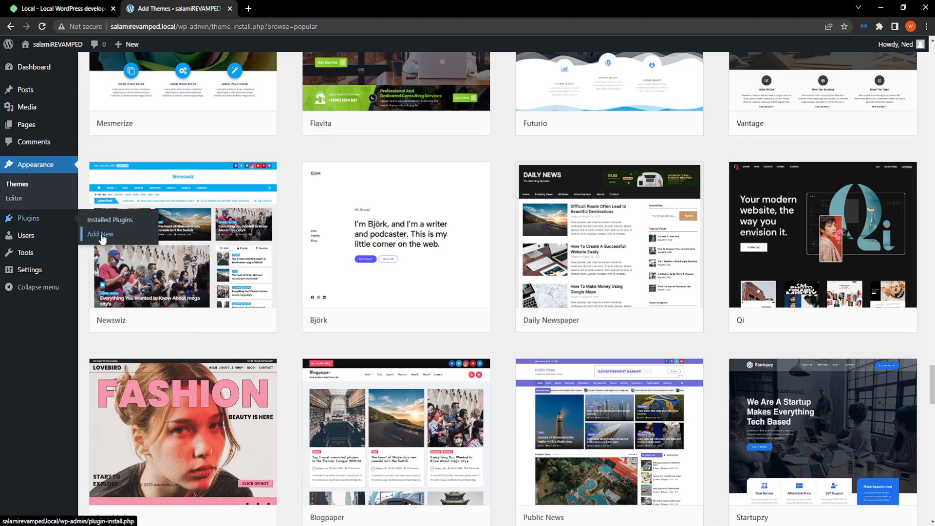
{"action": "mouse_move", "coordinate": [30, 237]}
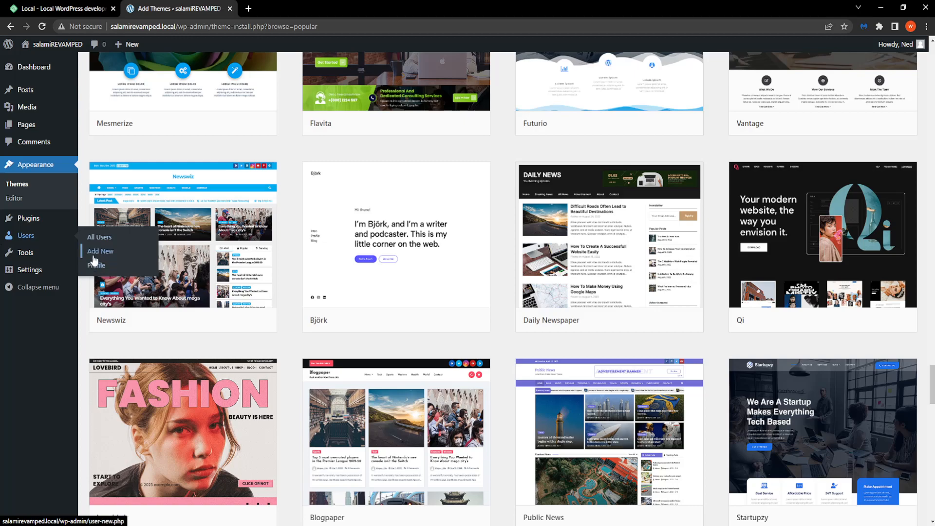
{"action": "mouse_move", "coordinate": [31, 255]}
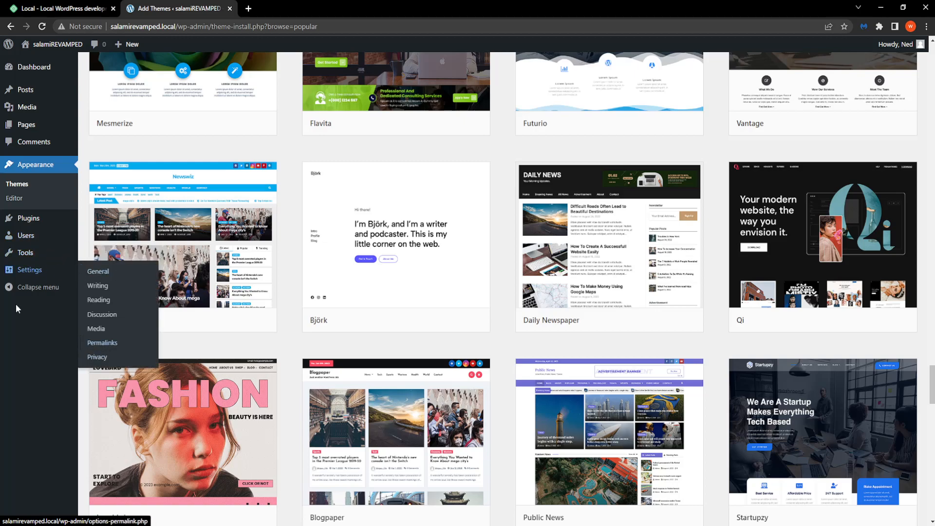
{"action": "scroll", "coordinate": [161, 482], "scroll_direction": "up", "scroll_amount": 12}
{"action": "scroll", "coordinate": [460, 223], "scroll_direction": "up", "scroll_amount": 15}
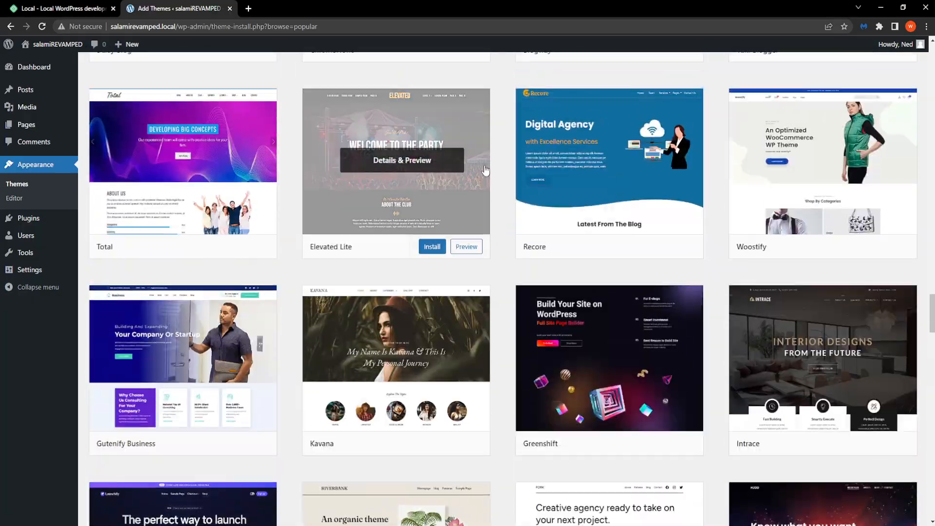
{"action": "scroll", "coordinate": [593, 149], "scroll_direction": "up", "scroll_amount": 20}
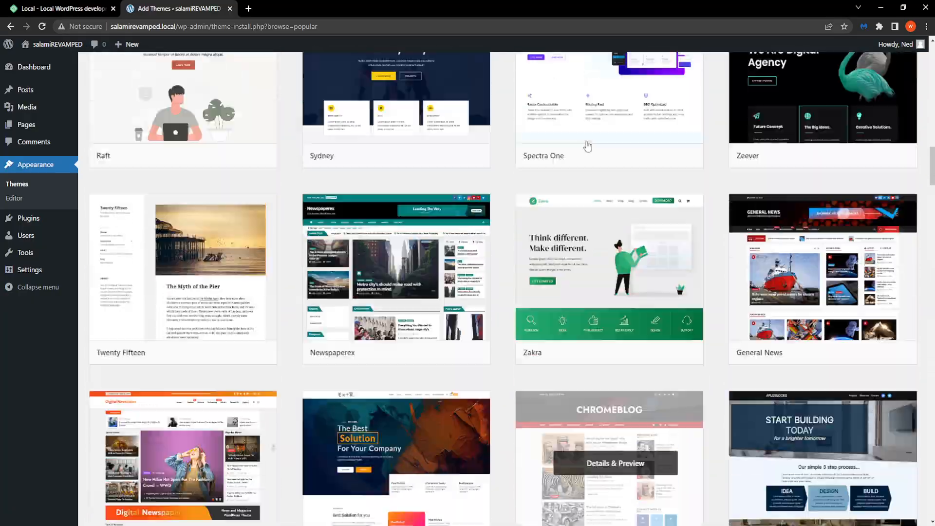